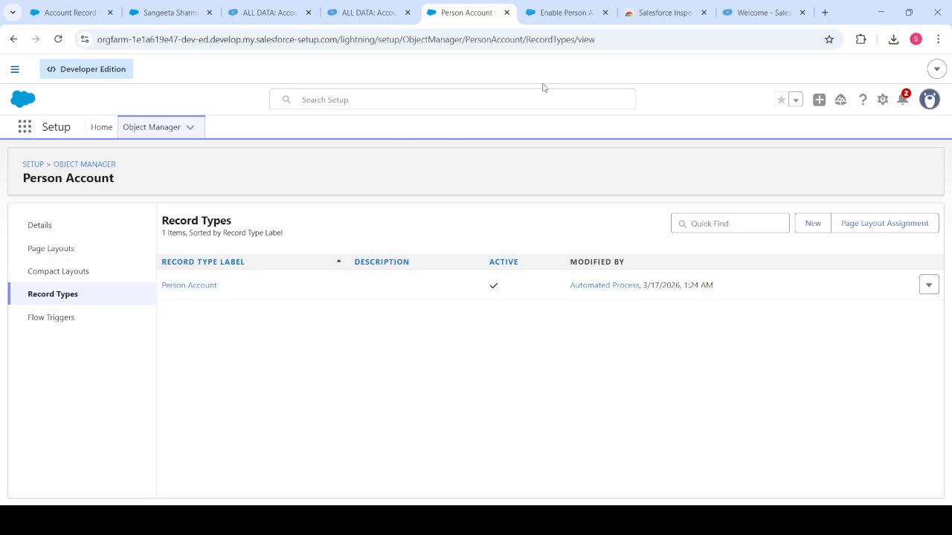
Review the Person Accounts help and inspected account, then open that record in Salesforce.
left_click(550, 15)
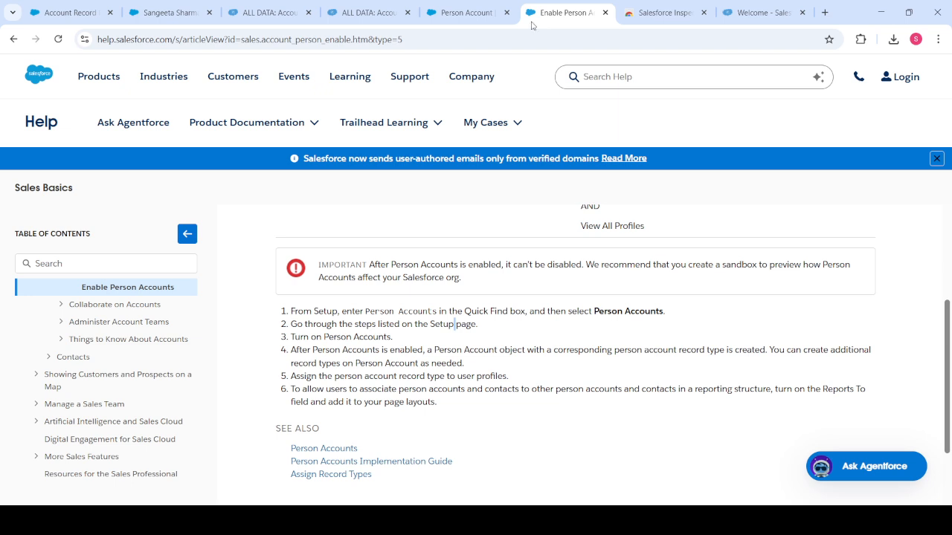
left_click(366, 13)
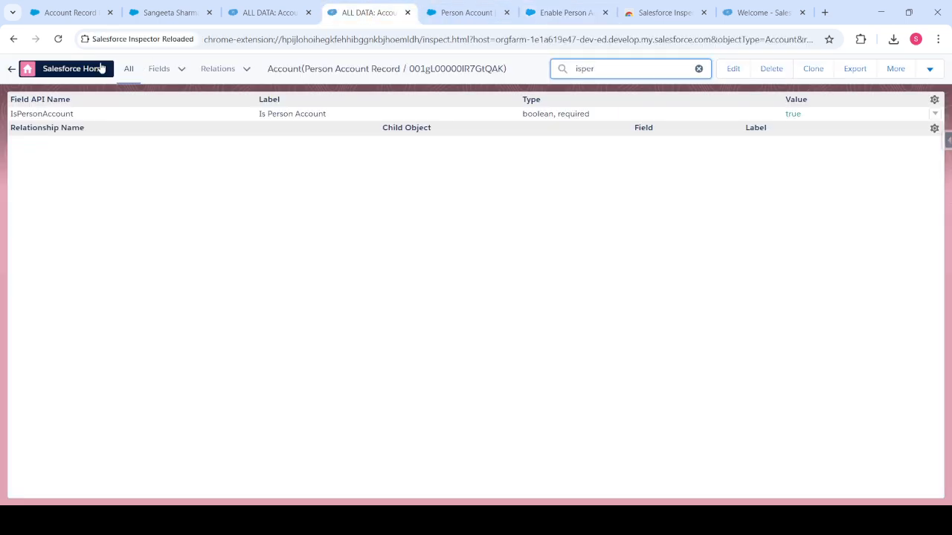
left_click(10, 69)
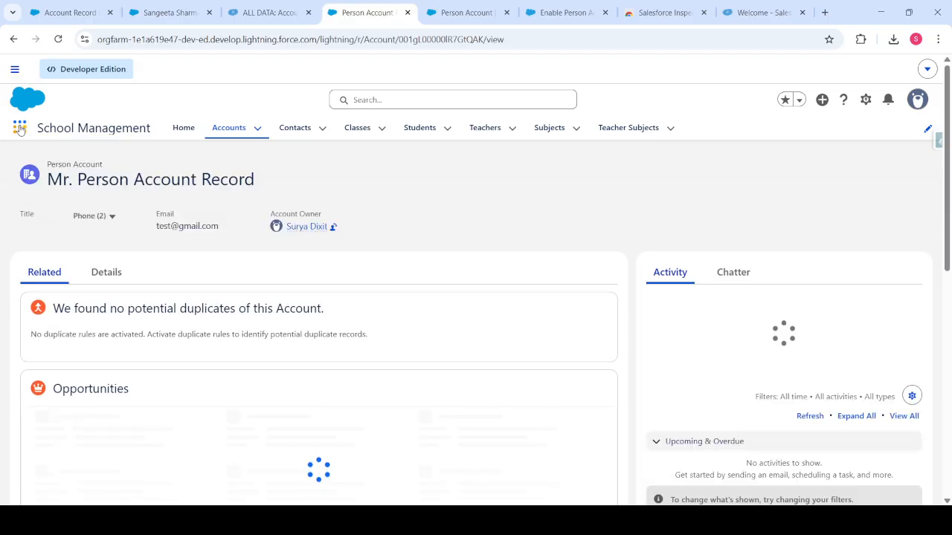
left_click(927, 130)
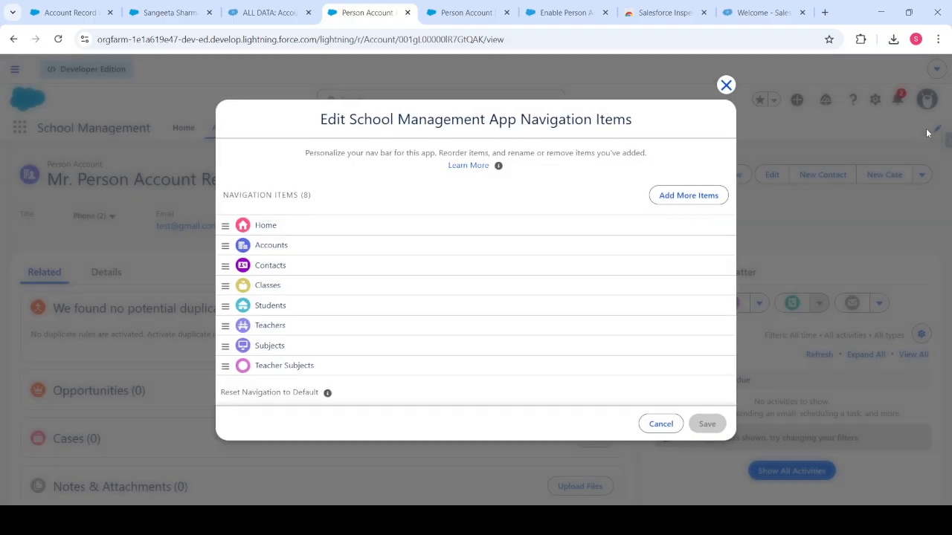
left_click(726, 86)
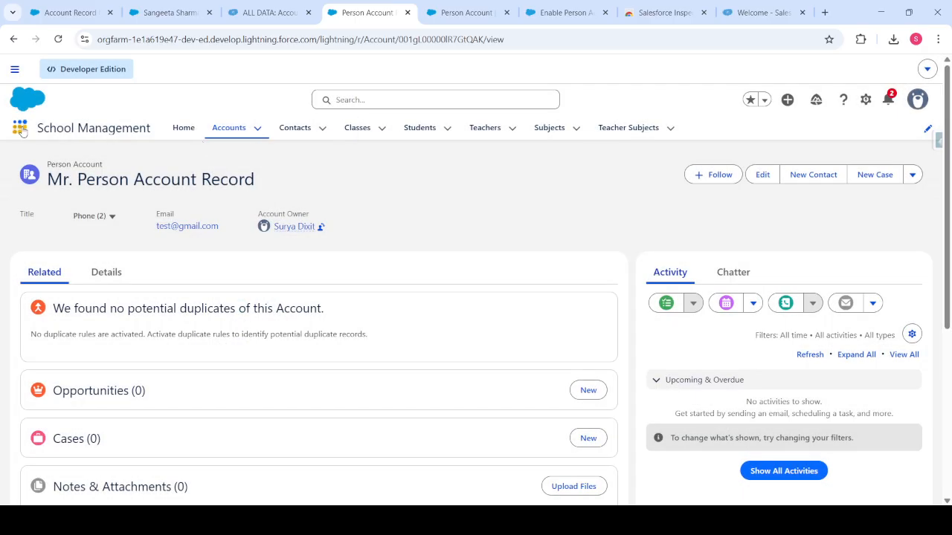
Search 'sales' in the App Launcher and switch to the Sales app.
left_click(21, 128)
type("sale")
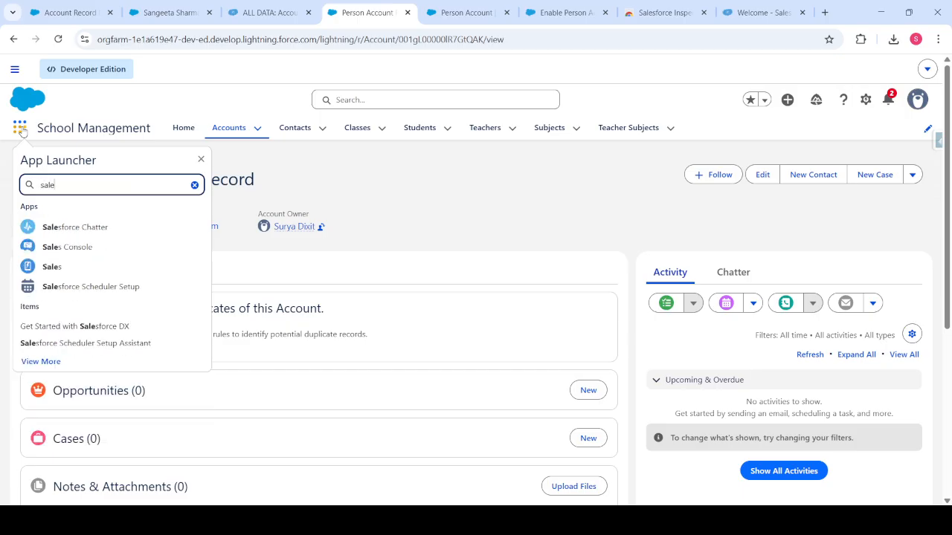
type("s")
left_click(63, 273)
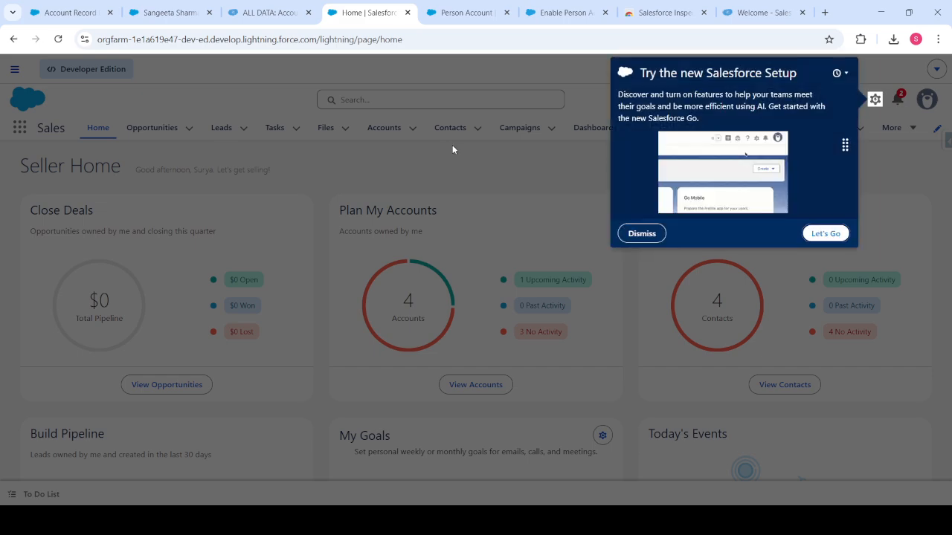
Dismiss the Setup promotion and start a new lead from the Leads list.
left_click(640, 233)
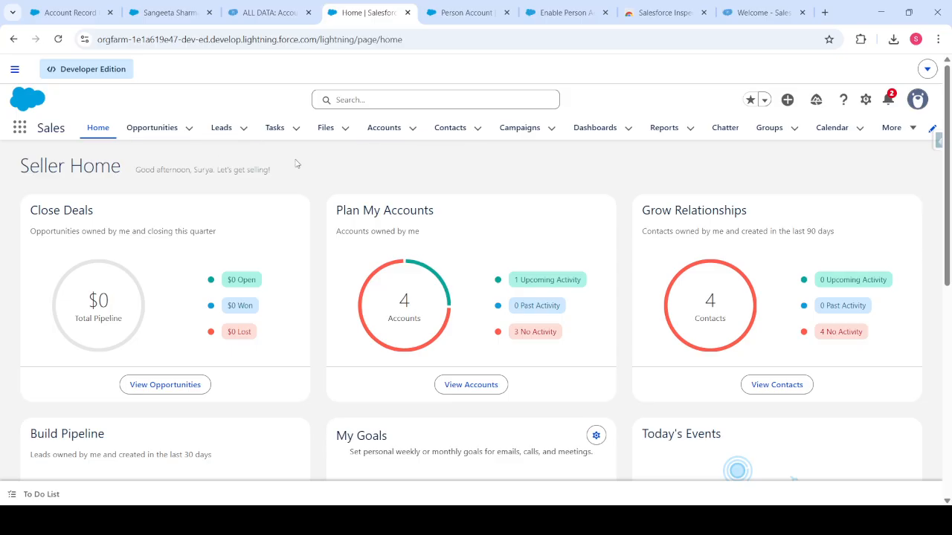
left_click(222, 130)
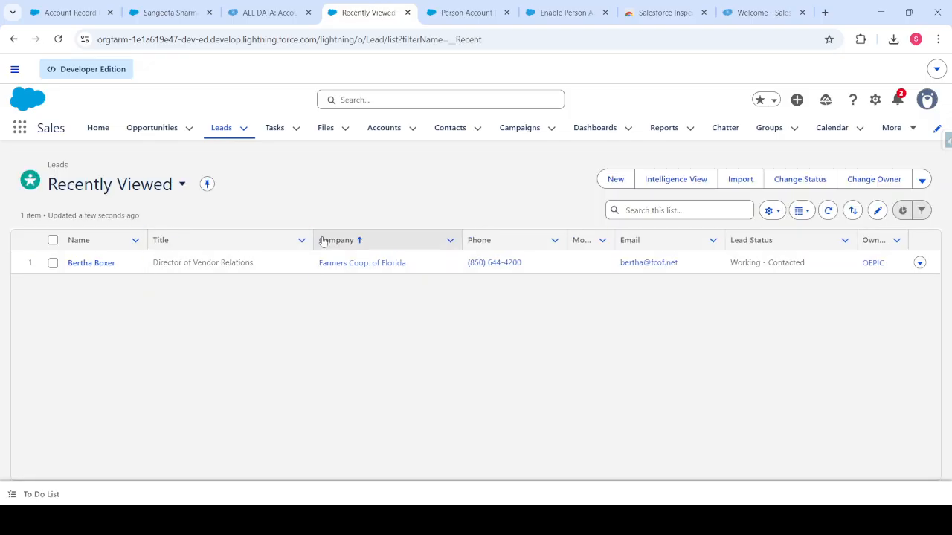
left_click(618, 180)
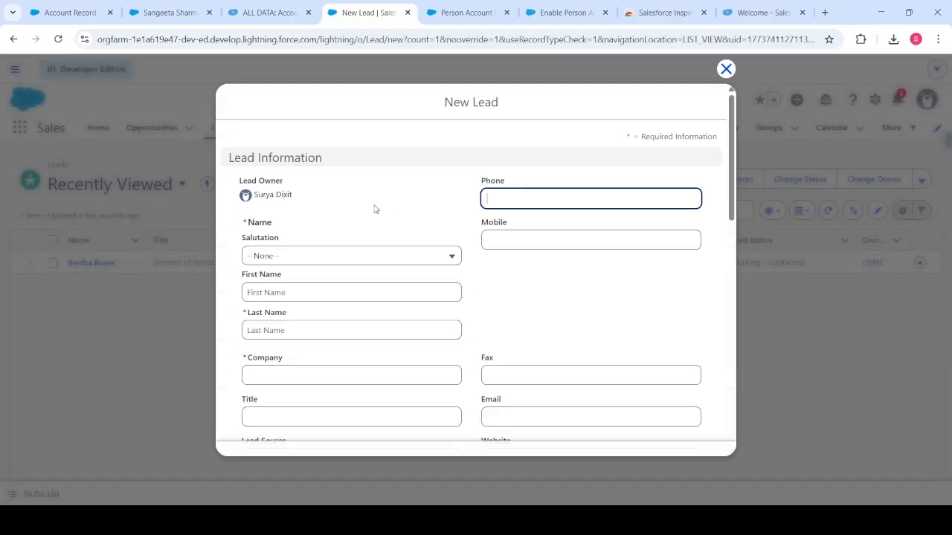
Set the salutation to Mr. and enter the lead's first and last name.
left_click(310, 257)
left_click(290, 309)
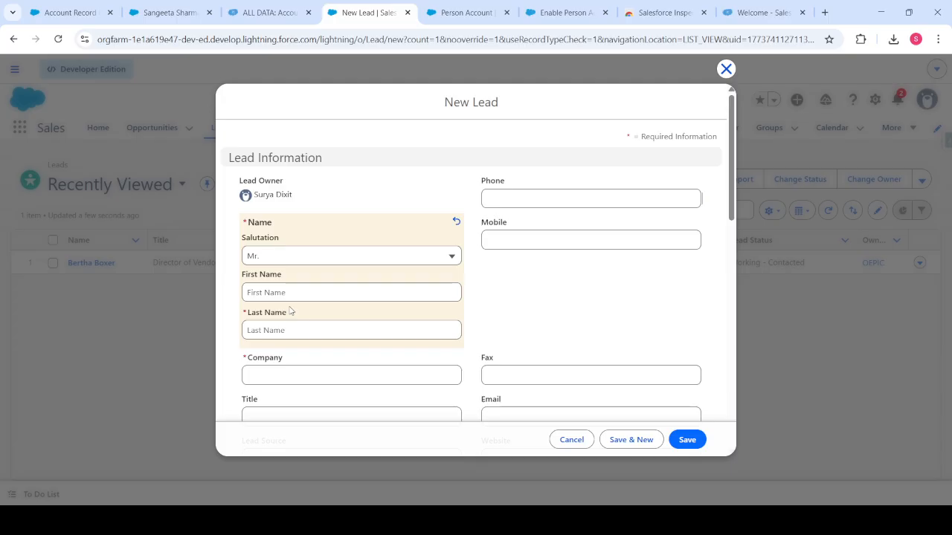
scroll(362, 215, "down", 1)
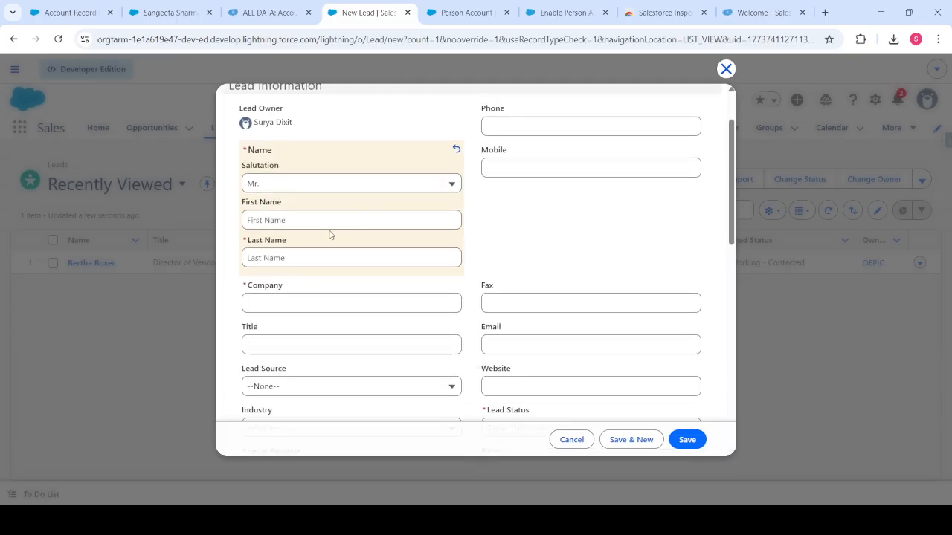
left_click(306, 258)
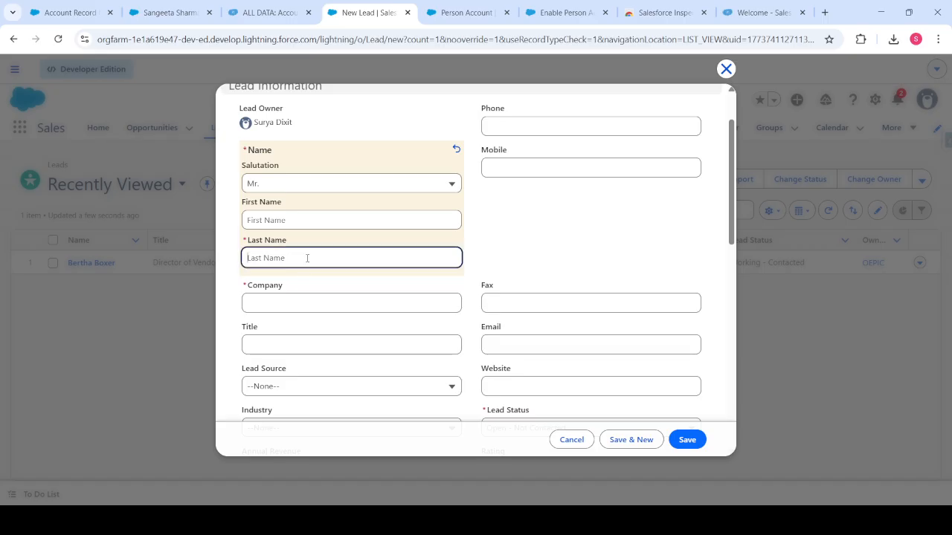
left_click(291, 220)
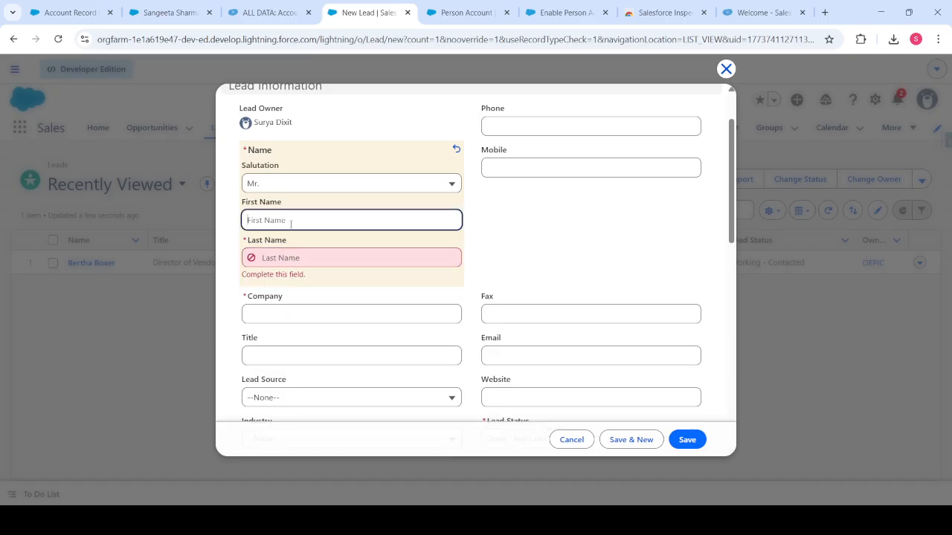
left_click(315, 276)
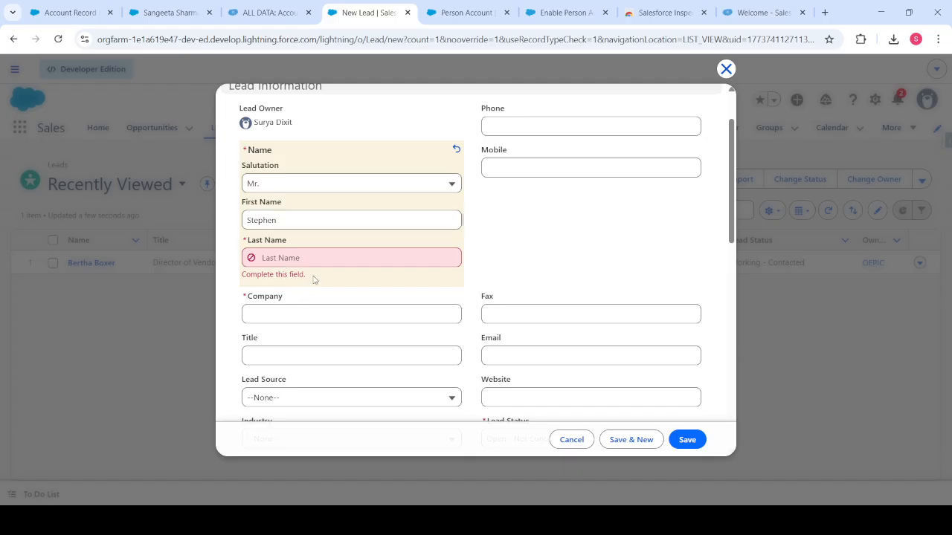
left_click(301, 256)
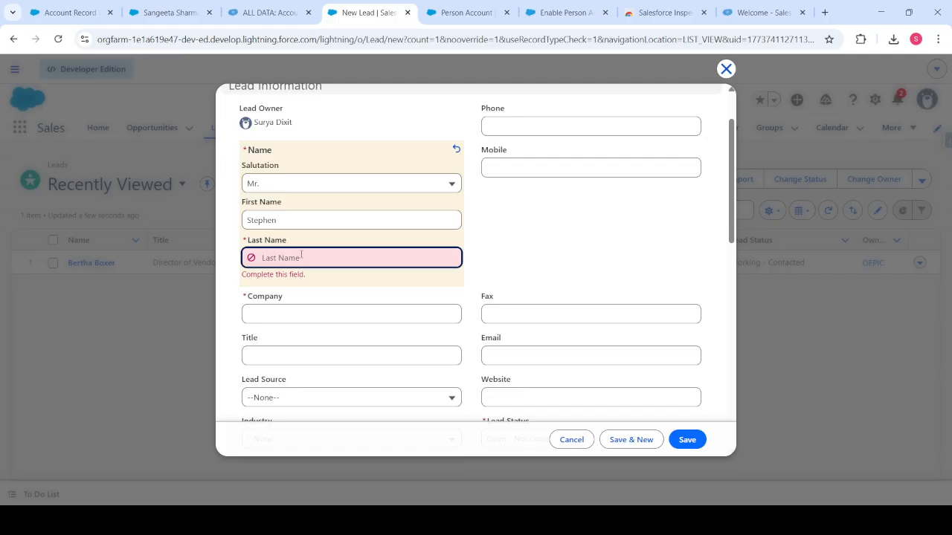
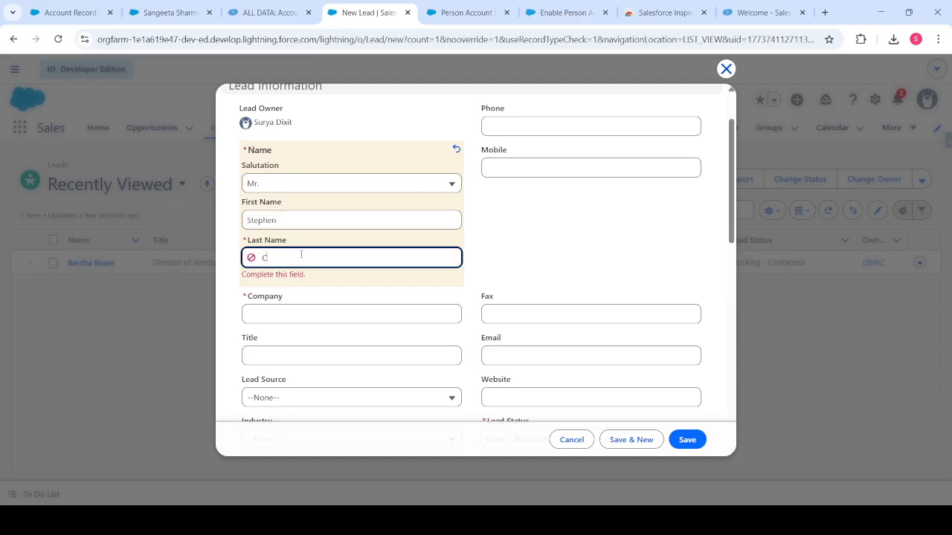
Enter company TCS and the lead's e-mail, save the lead, and show its Details.
left_click(278, 309)
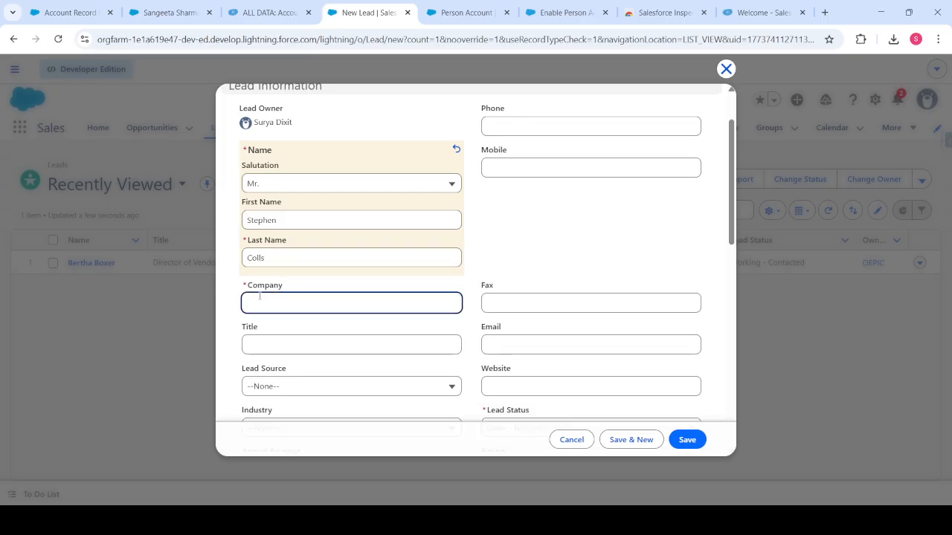
type("TCS")
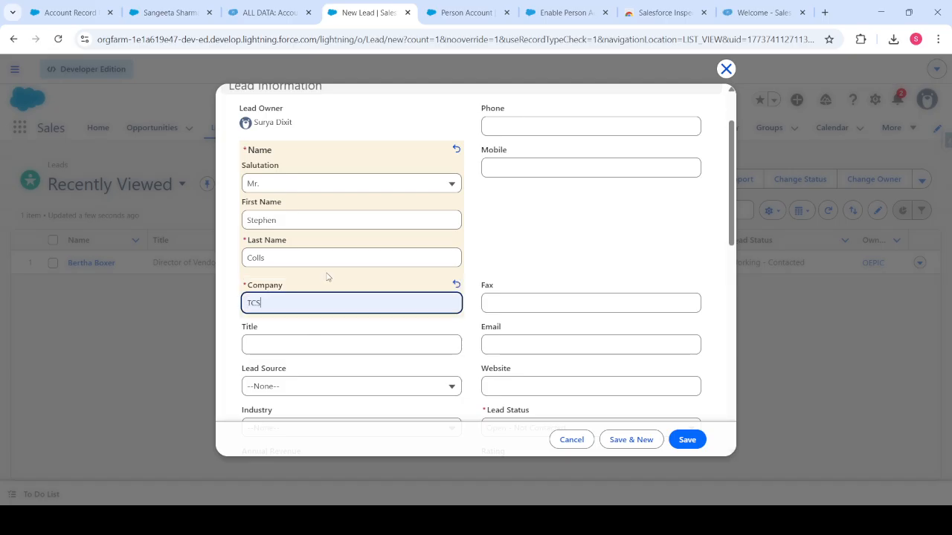
scroll(329, 275, "down", 1)
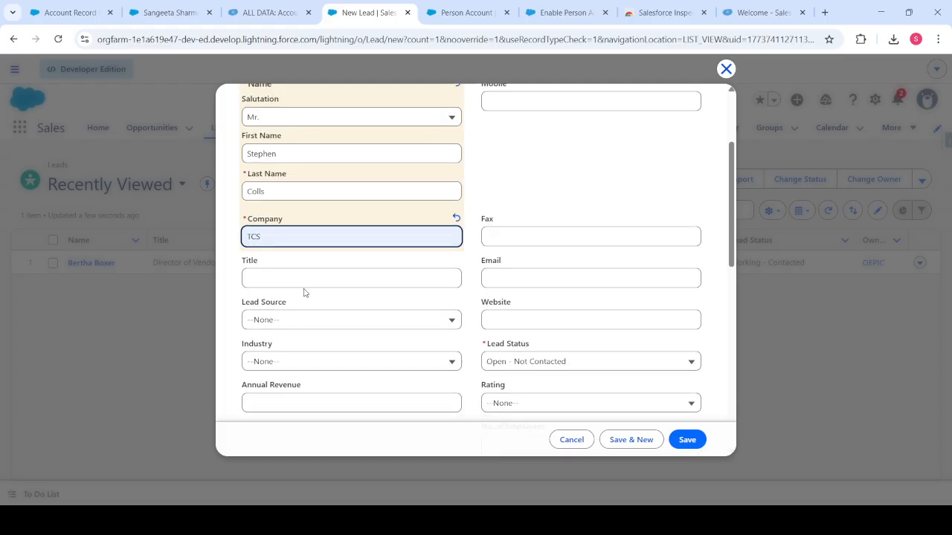
left_click(511, 278)
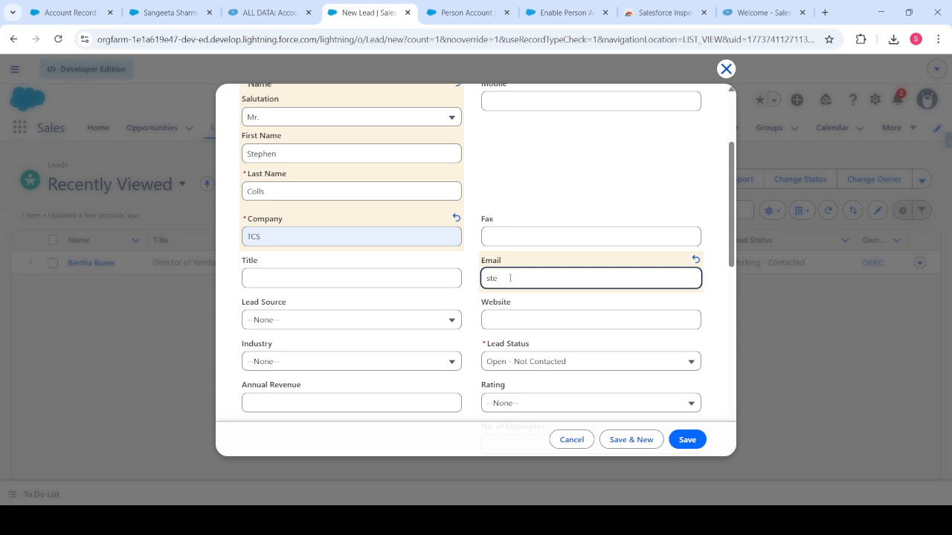
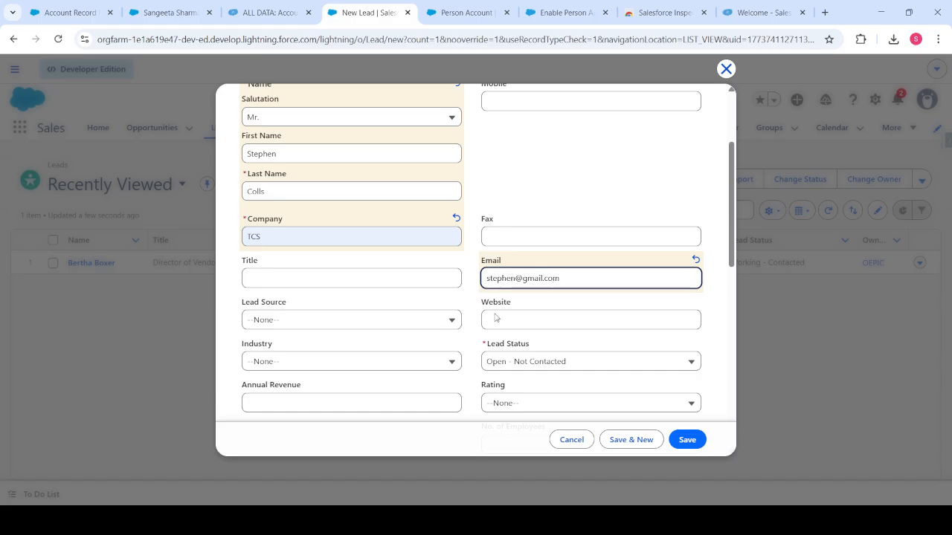
scroll(328, 317, "down", 3)
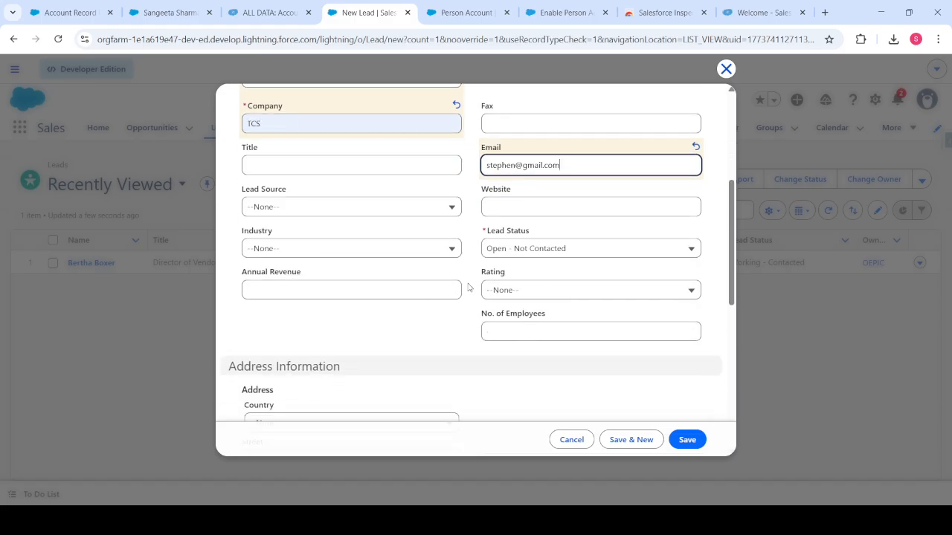
left_click(524, 246)
left_click(525, 244)
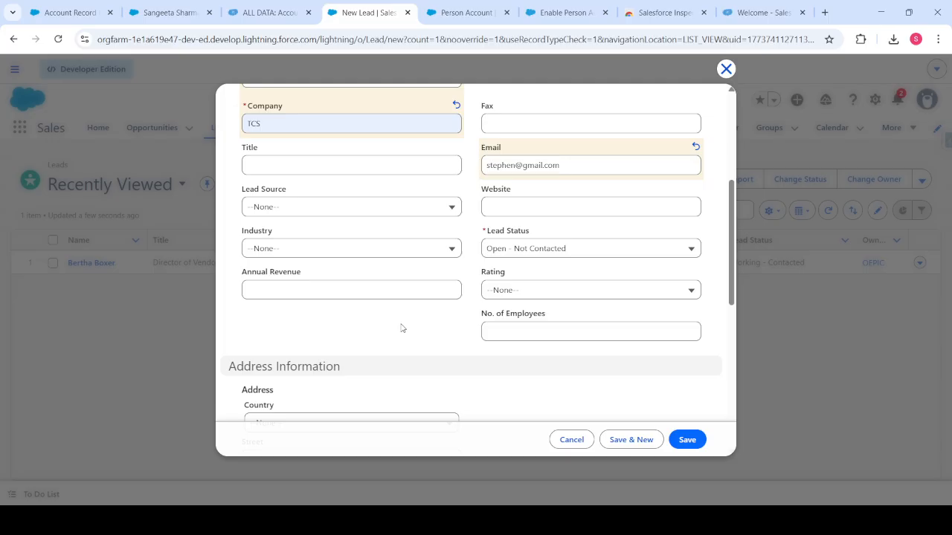
scroll(387, 368, "down", 5)
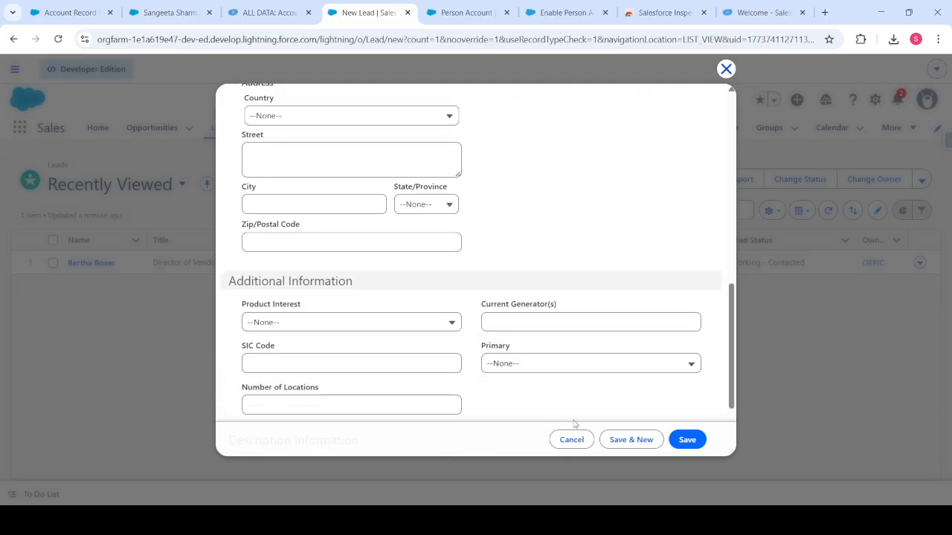
left_click(680, 442)
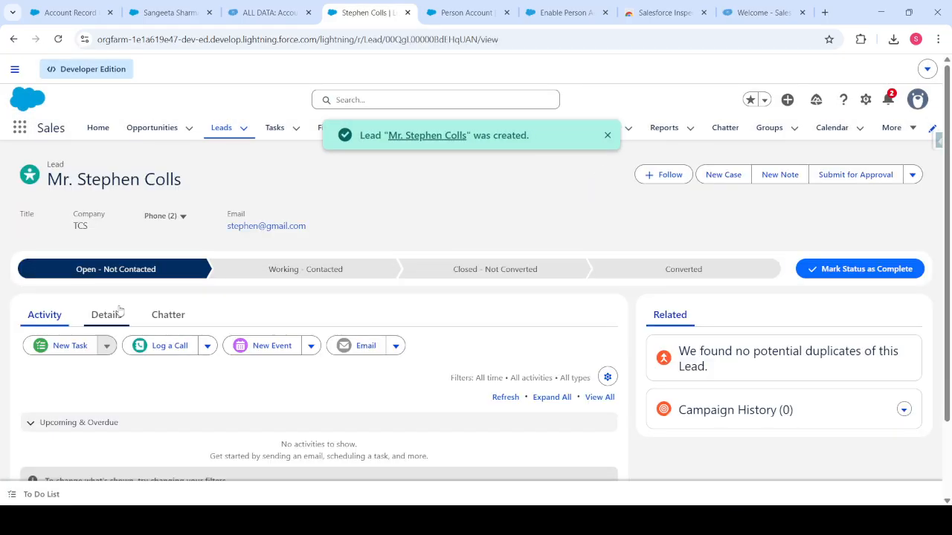
left_click(116, 316)
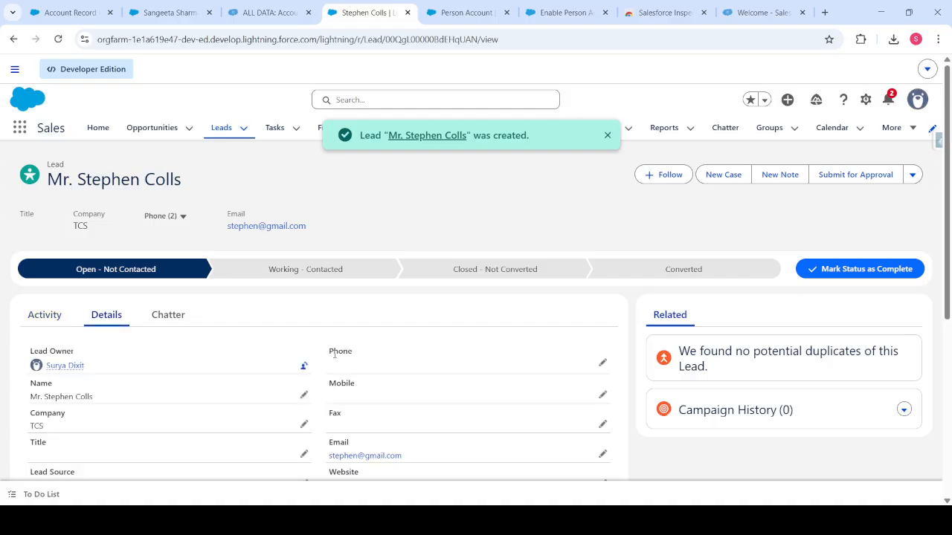
Review the saved TCS lead and select the Converted stage in its status path.
scroll(335, 355, "down", 5)
scroll(334, 355, "down", 1)
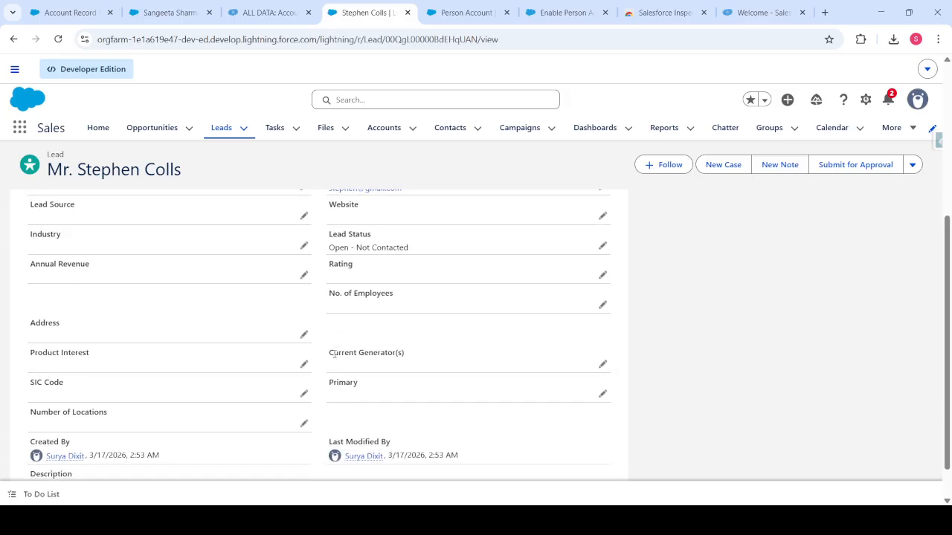
scroll(335, 355, "up", 6)
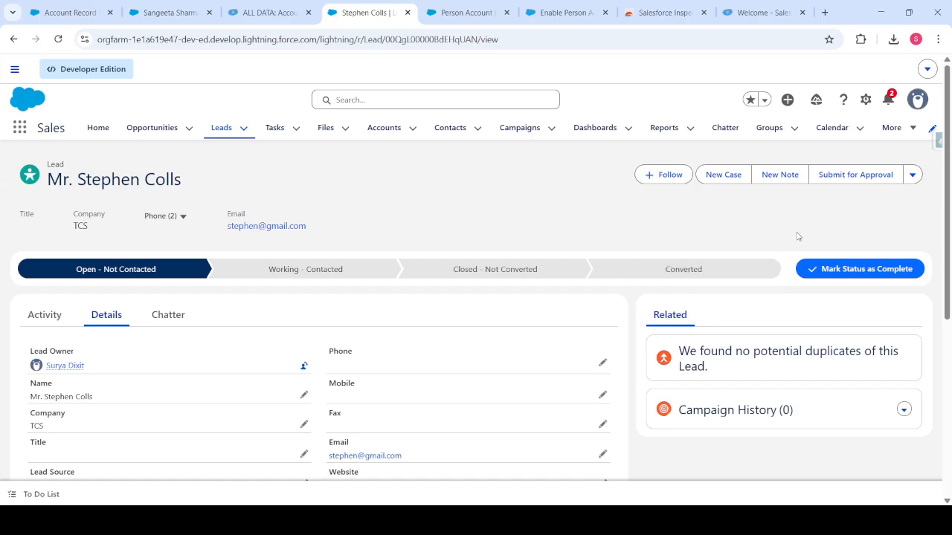
left_click(711, 270)
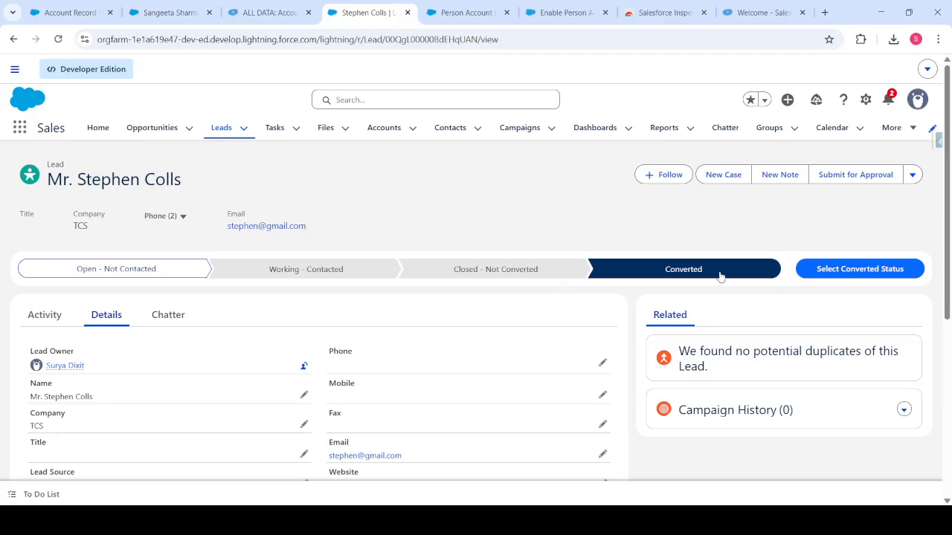
Start the conversion, keeping Business Account as the account record type.
left_click(848, 276)
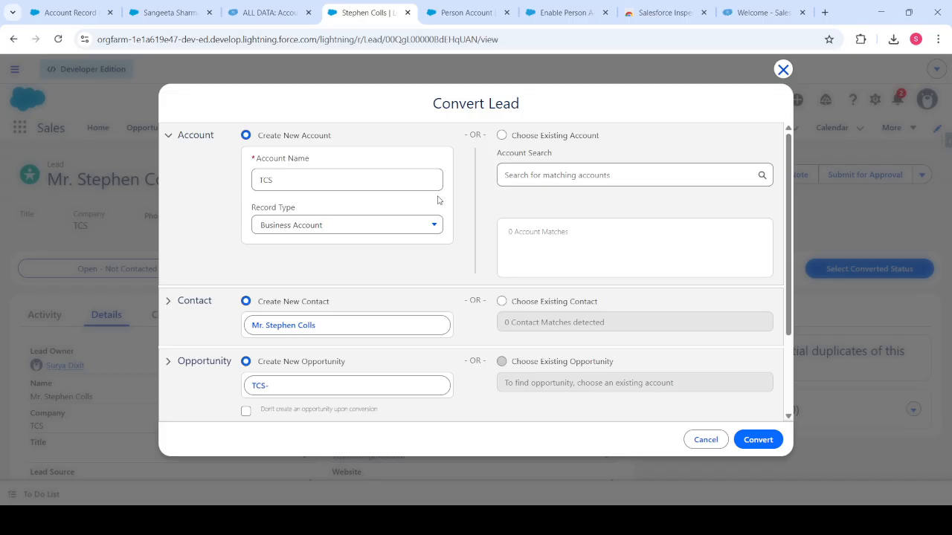
left_click(320, 227)
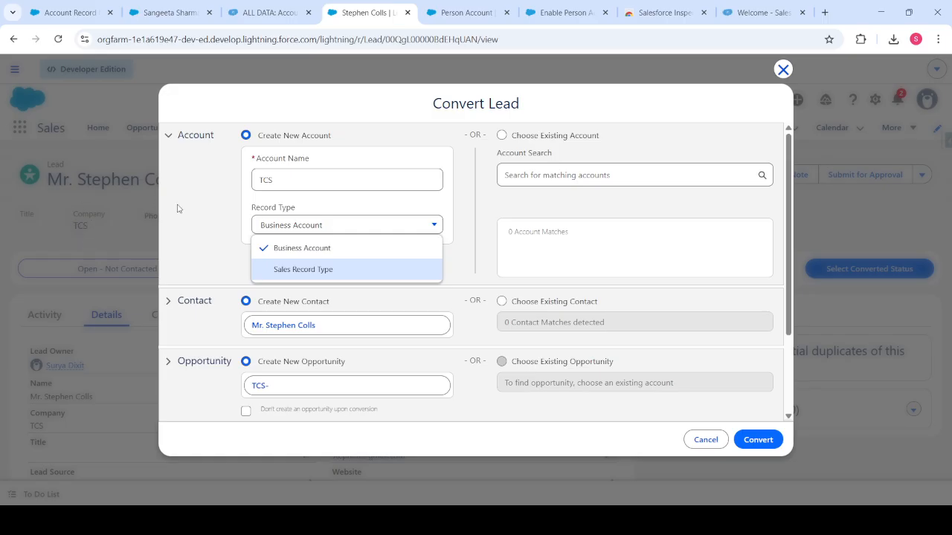
left_click(197, 217)
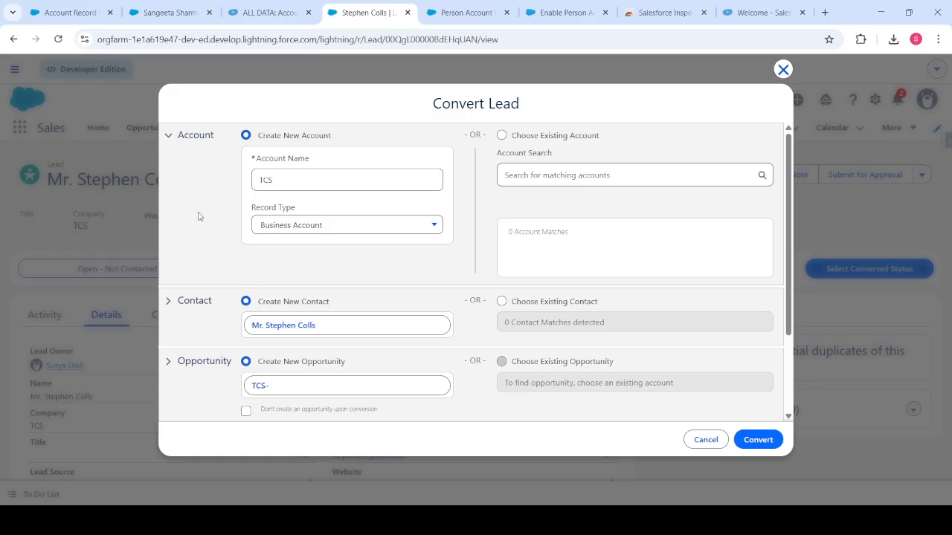
left_click(281, 226)
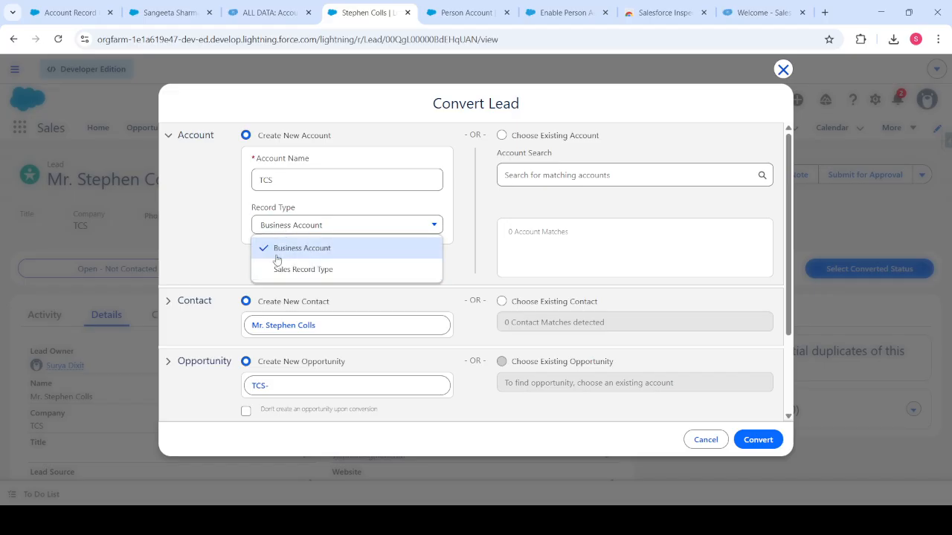
left_click(209, 258)
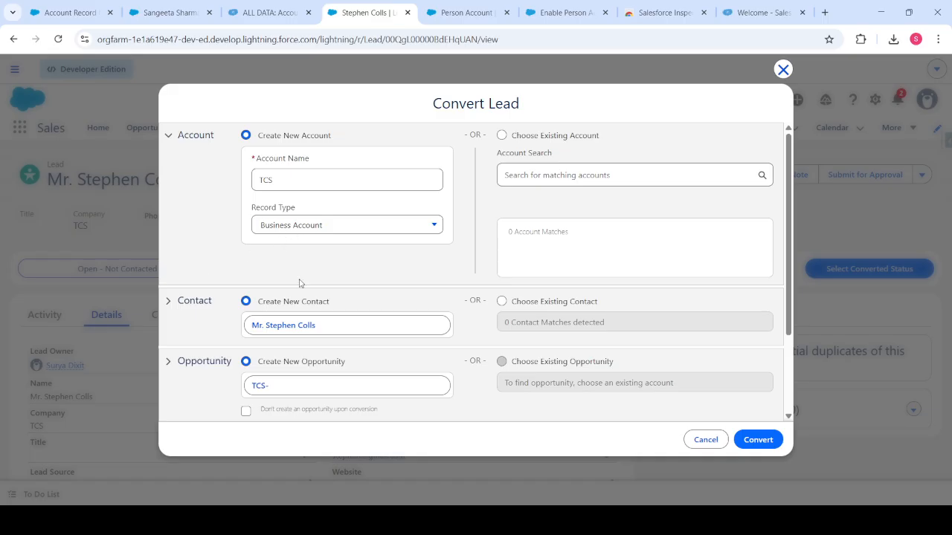
left_click(293, 225)
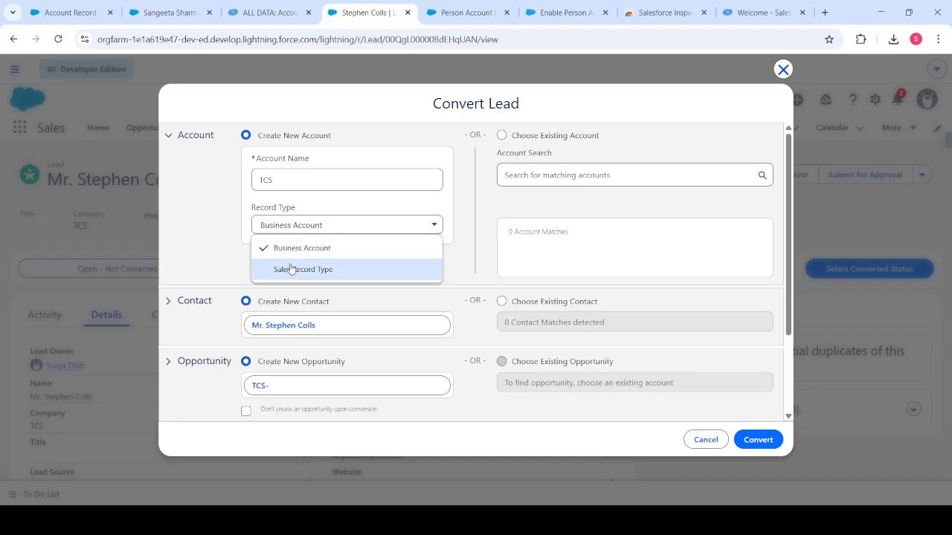
left_click(228, 234)
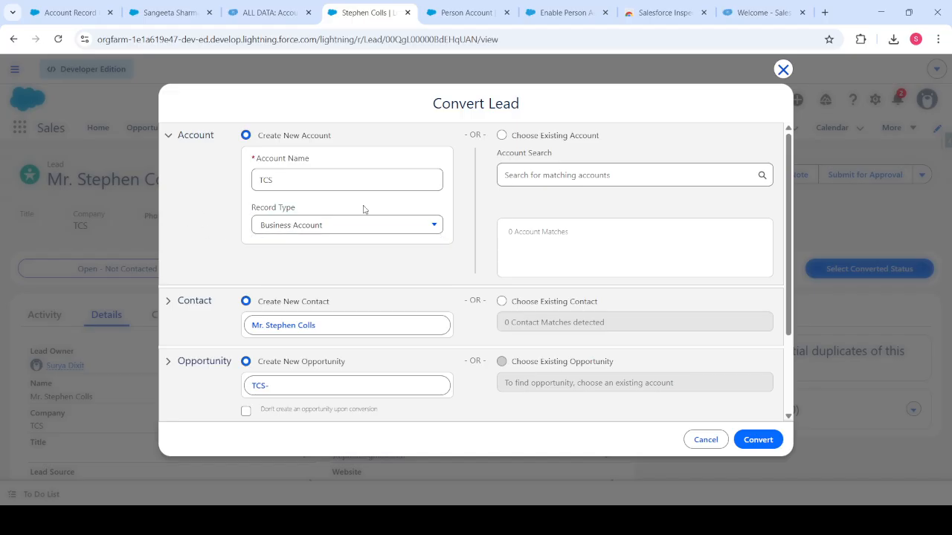
scroll(271, 289, "down", 2)
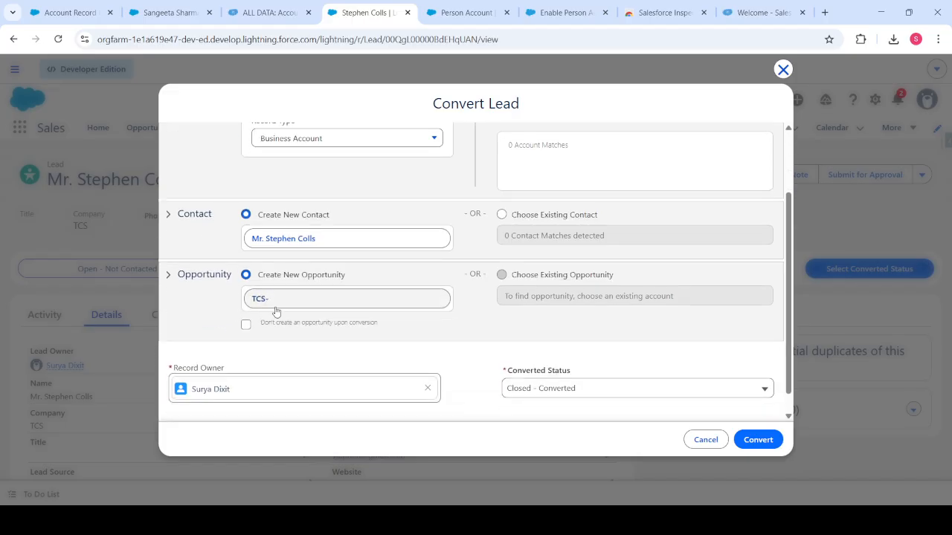
Edit the opportunity name after 'TCS-', keep Closed - Converted status, and convert the lead.
left_click(279, 301)
left_click(291, 299)
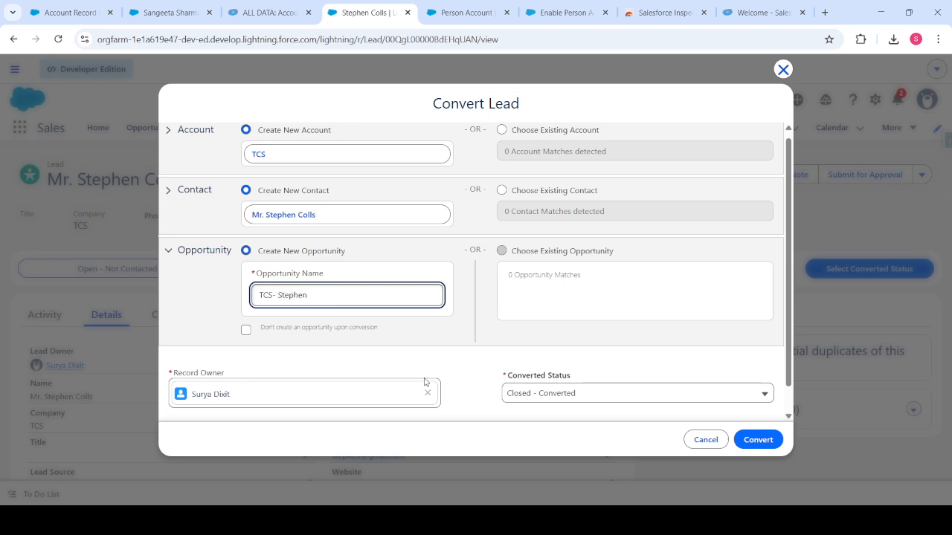
scroll(395, 332, "down", 1)
left_click(611, 369)
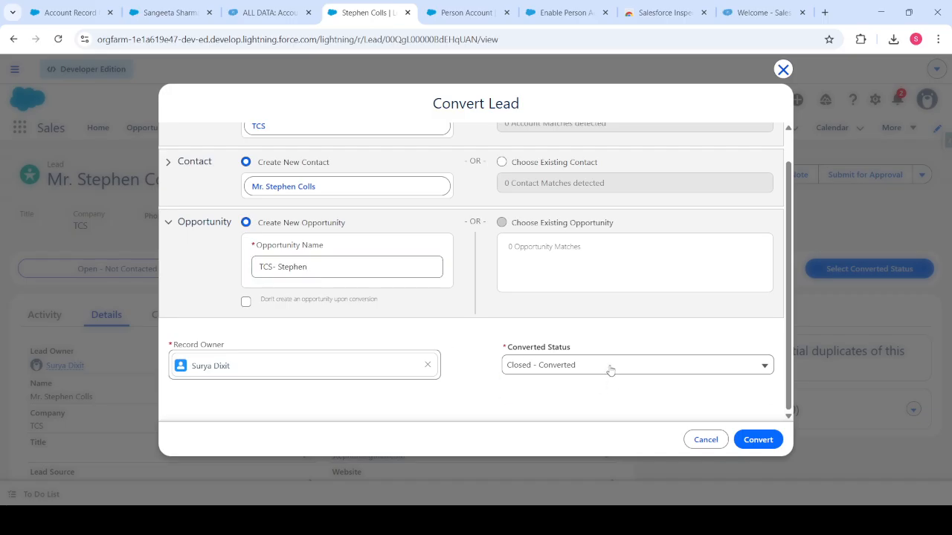
left_click(610, 368)
left_click(772, 444)
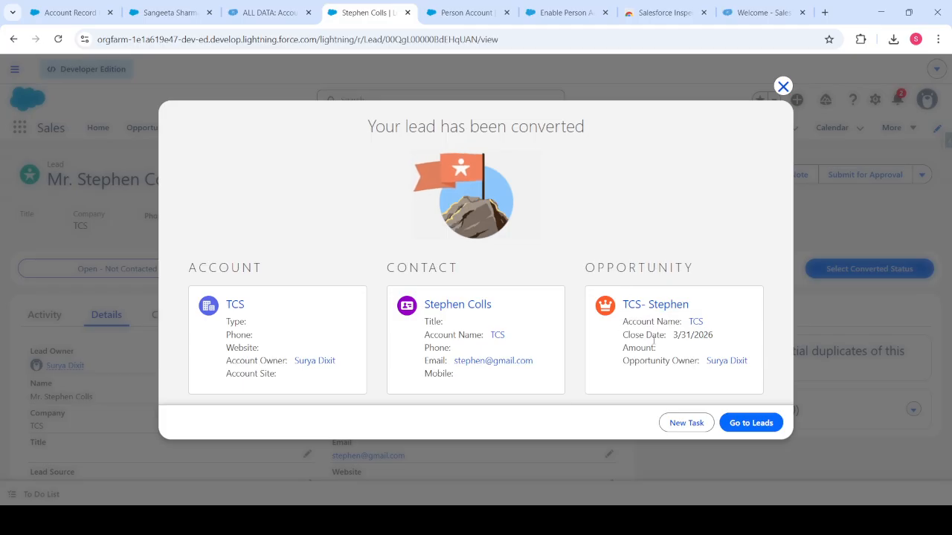
left_click(235, 308, "ctrl")
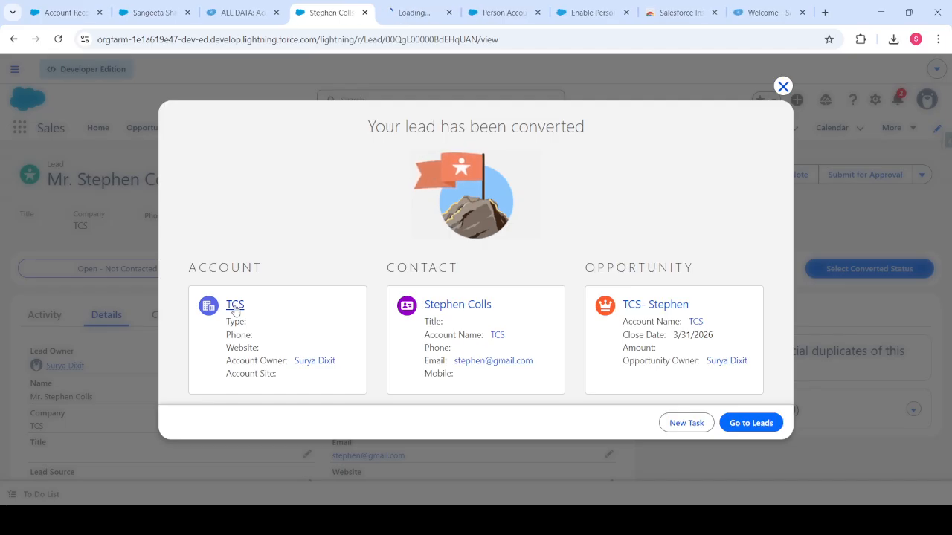
Open the new contact and TCS opportunity in separate tabs and review each record.
left_click(458, 305, "ctrl")
left_click(655, 304, "ctrl")
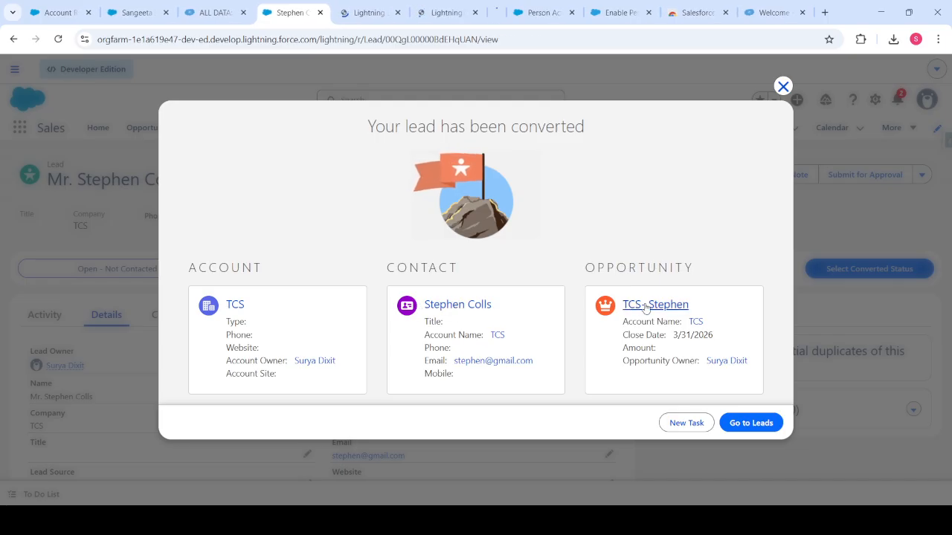
left_click(343, 13)
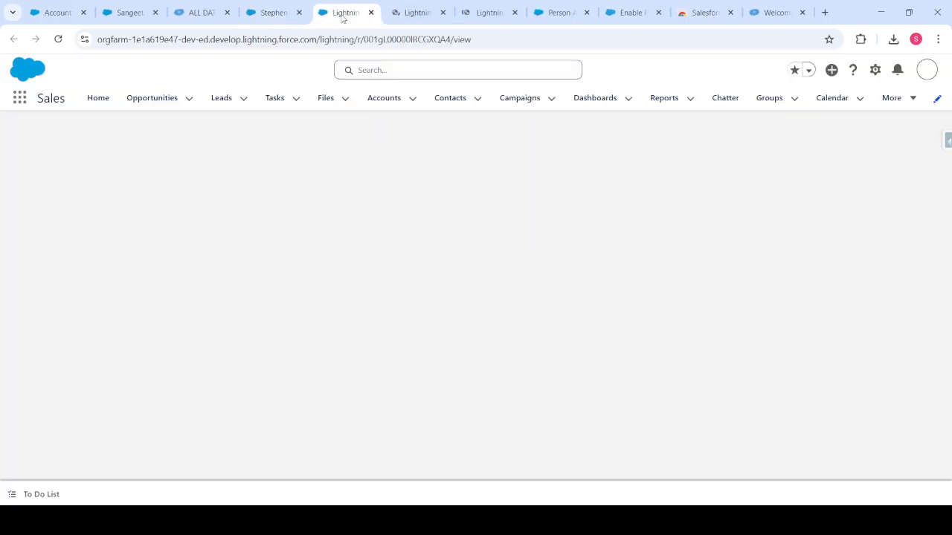
left_click(415, 22)
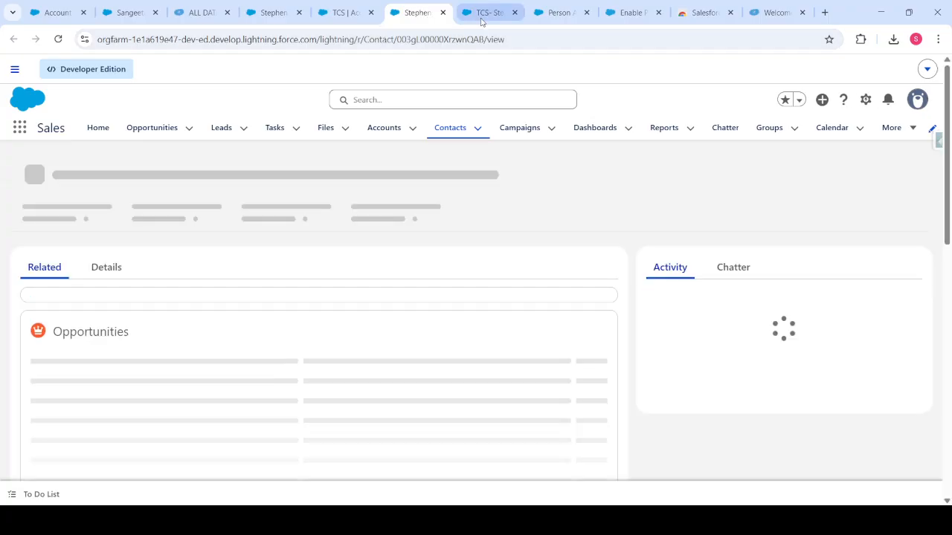
left_click(480, 16)
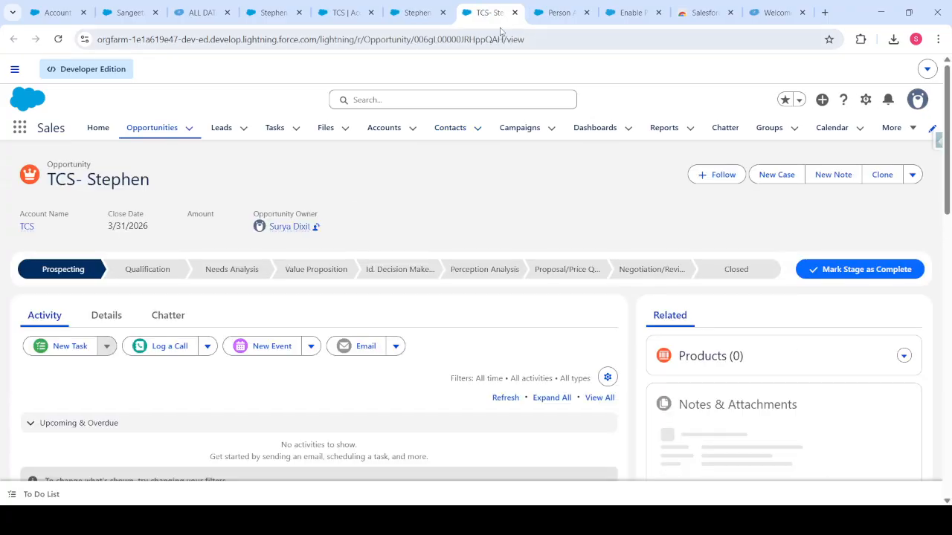
left_click(368, 21)
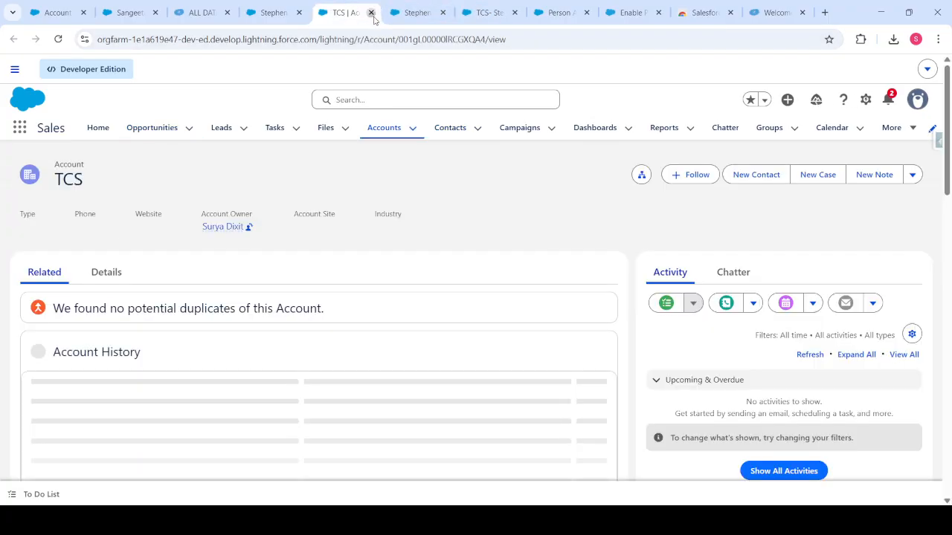
Close the account, contact and opportunity tabs and the confirmation, then cancel a new lead form.
left_click(371, 14)
left_click(371, 13)
left_click(371, 13)
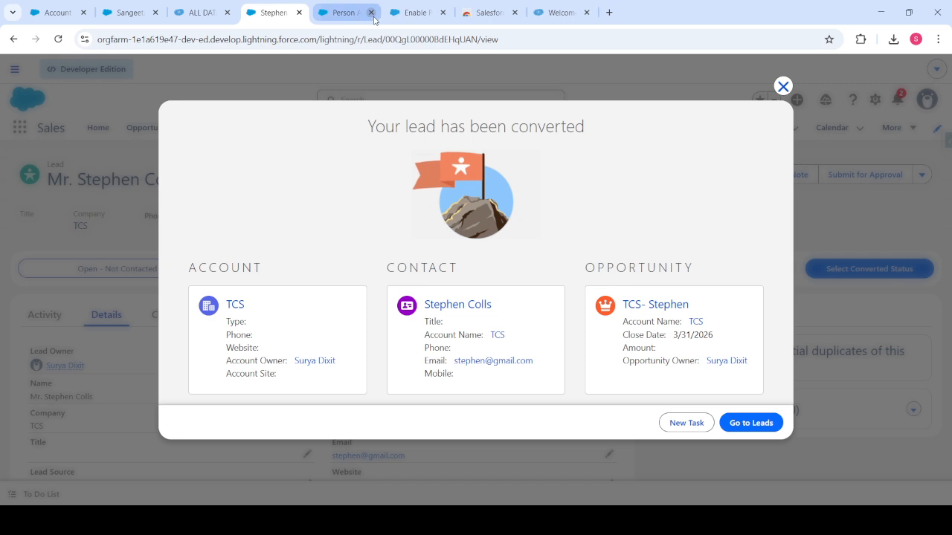
left_click(782, 86)
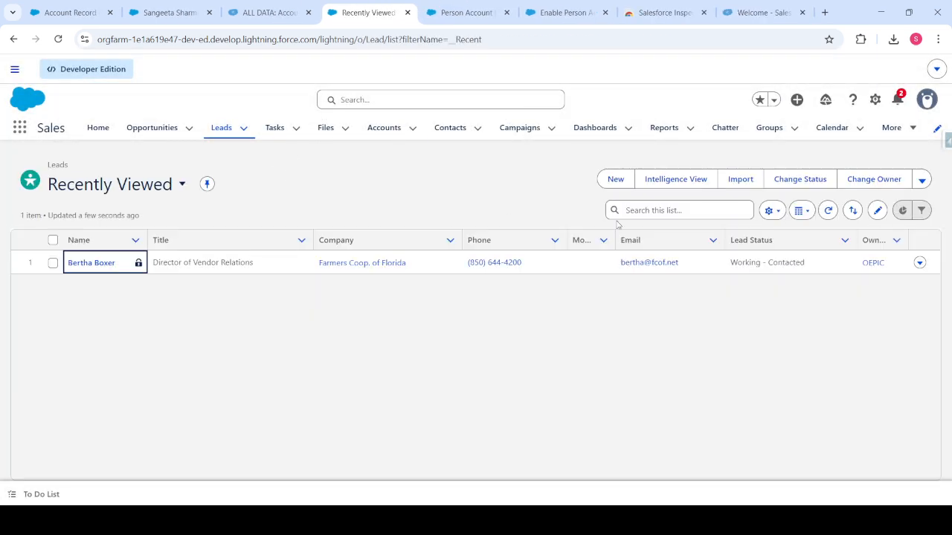
left_click(616, 184)
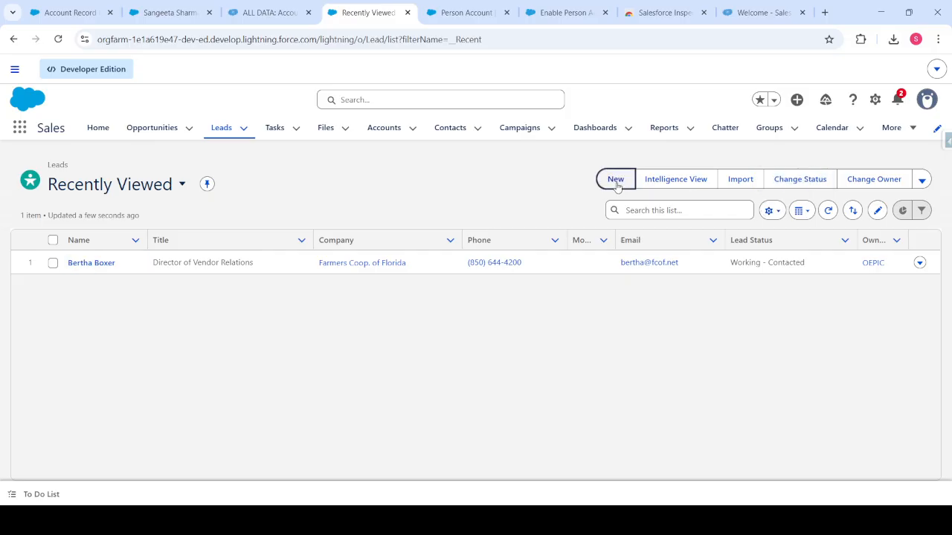
left_click(724, 70)
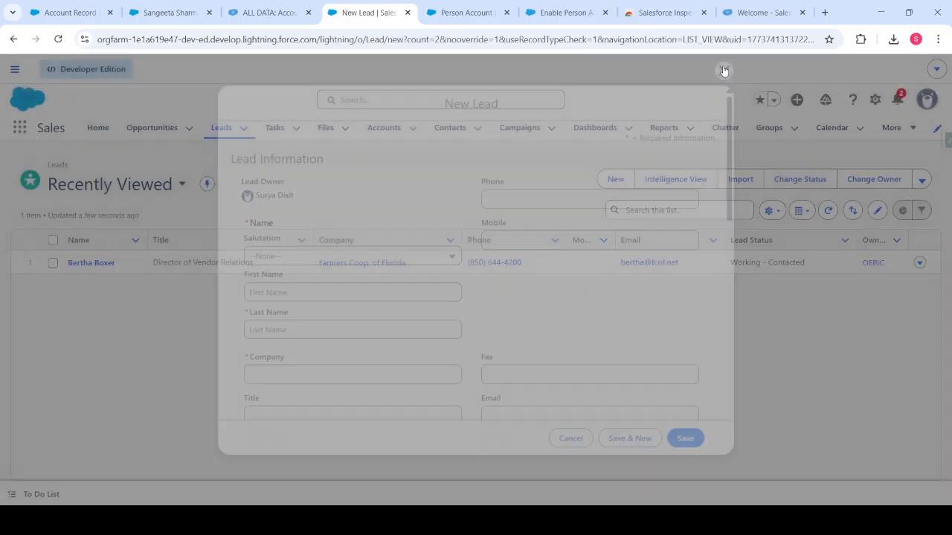
left_click(876, 100)
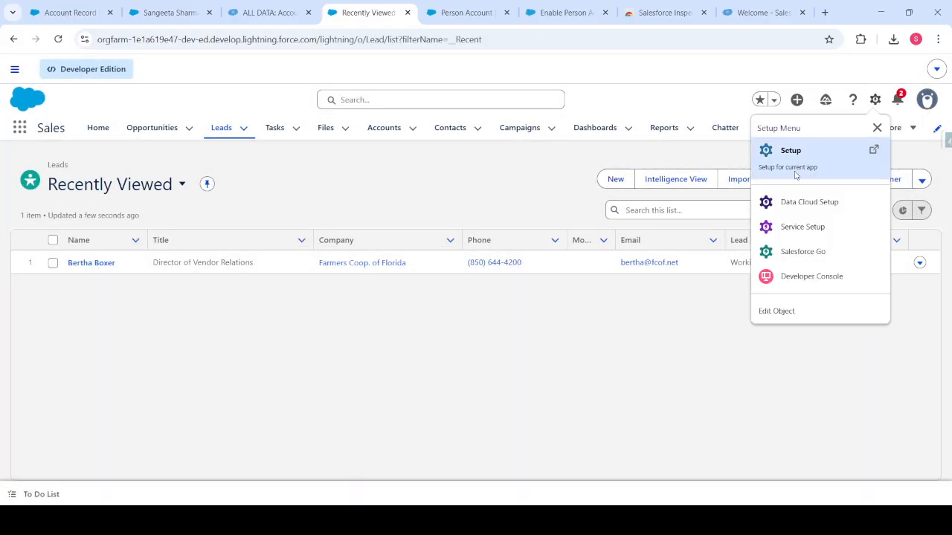
Find the Lead object in Setup's Object Manager and open Lead Layout for editing.
left_click(795, 175)
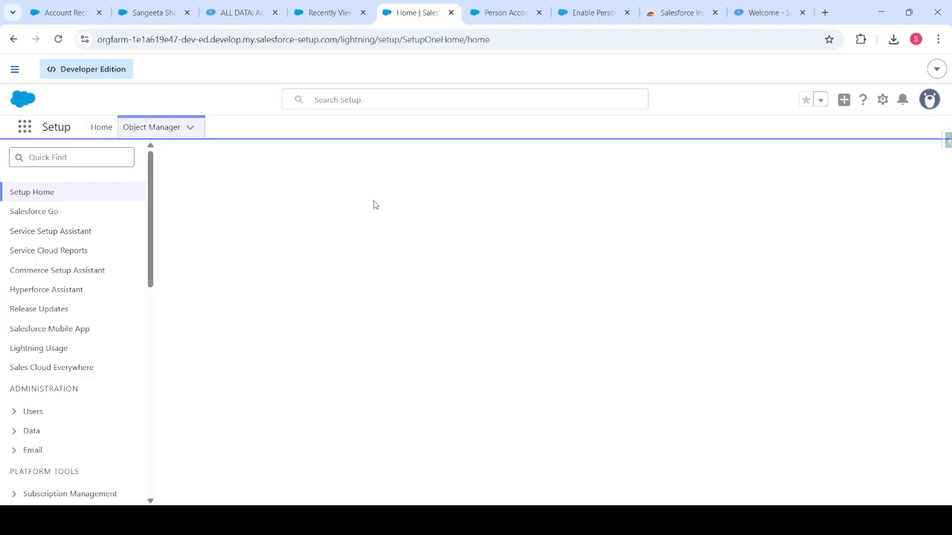
left_click(714, 167)
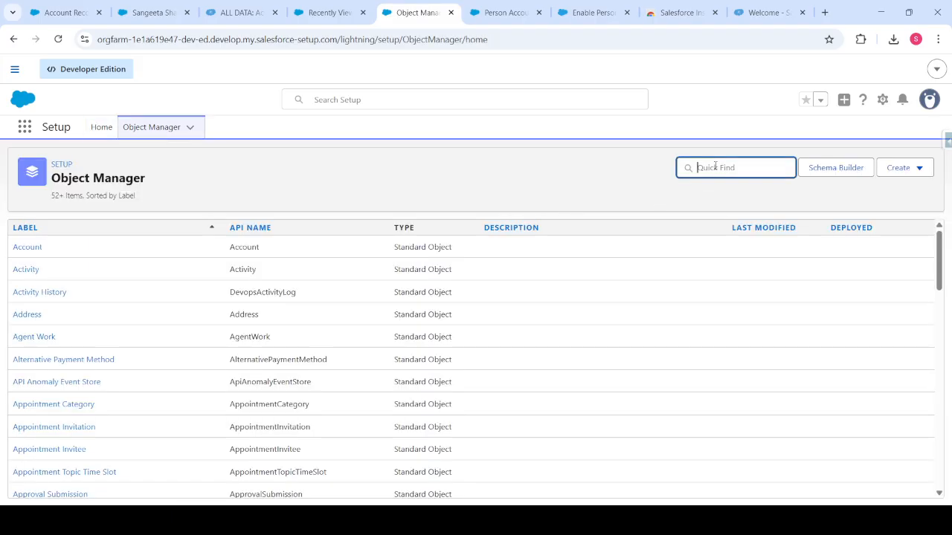
type("Lead")
left_click(26, 248)
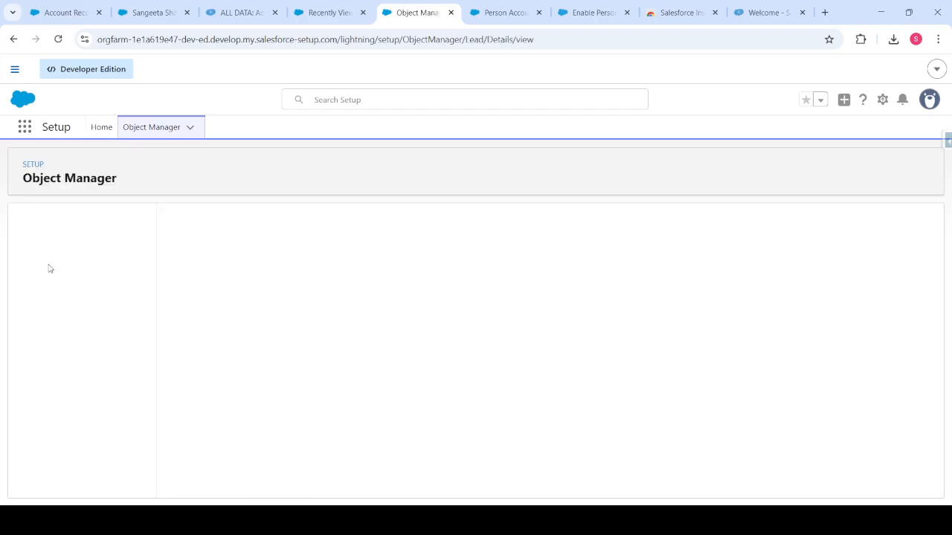
left_click(75, 247)
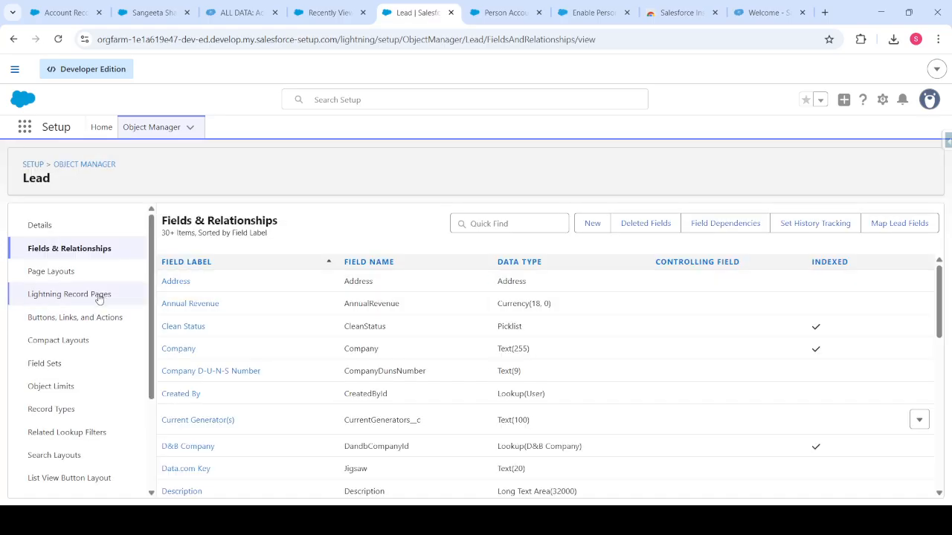
left_click(104, 274)
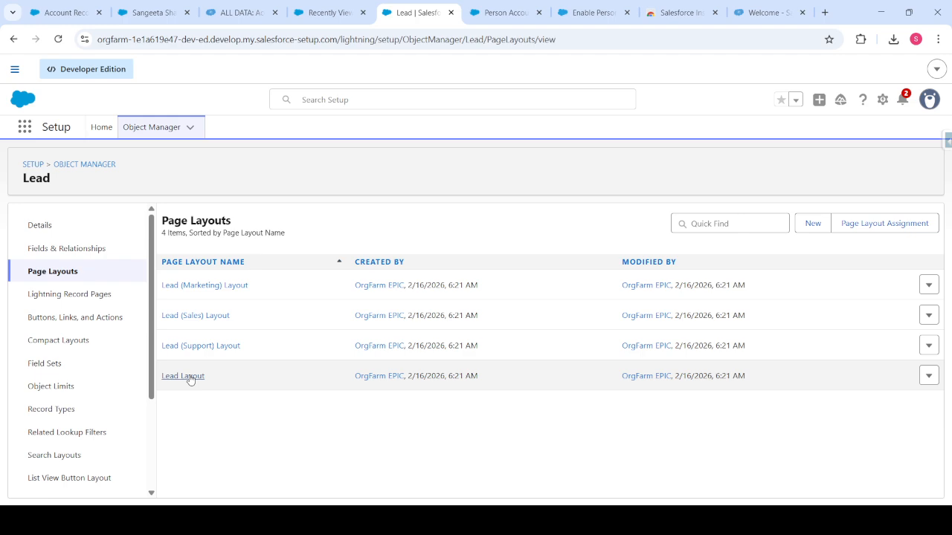
left_click(183, 377)
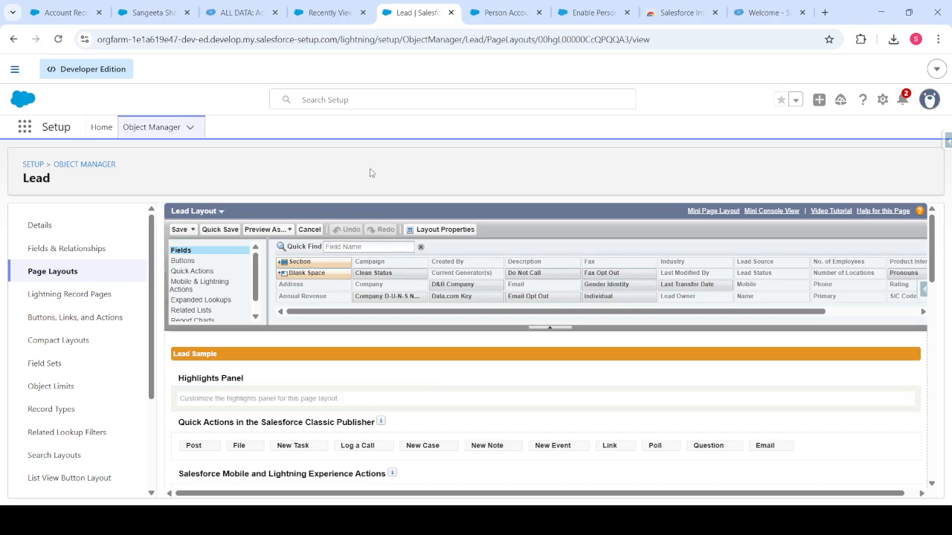
left_click(325, 12)
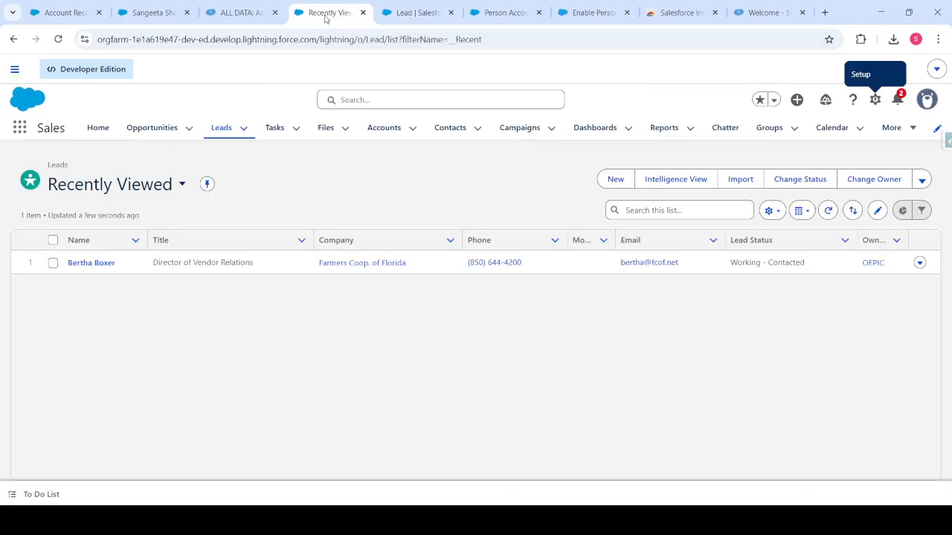
left_click(405, 12)
Uncheck Required on the Company field and save the Lead Layout.
scroll(382, 405, "down", 5)
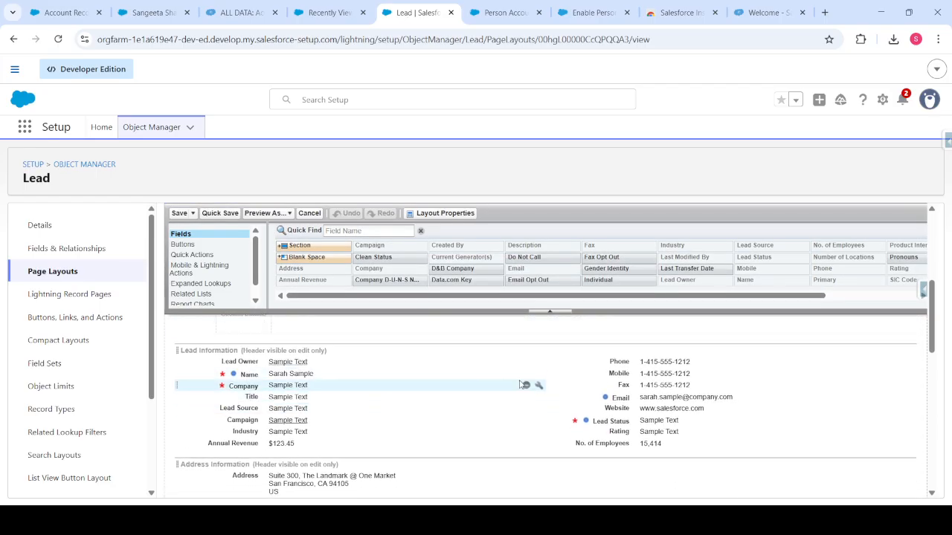
left_click(538, 386)
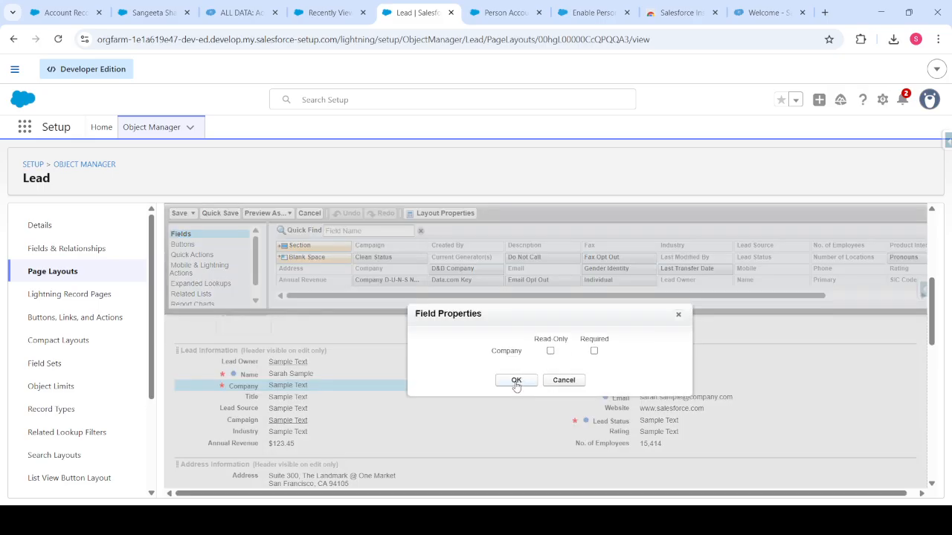
left_click(516, 380)
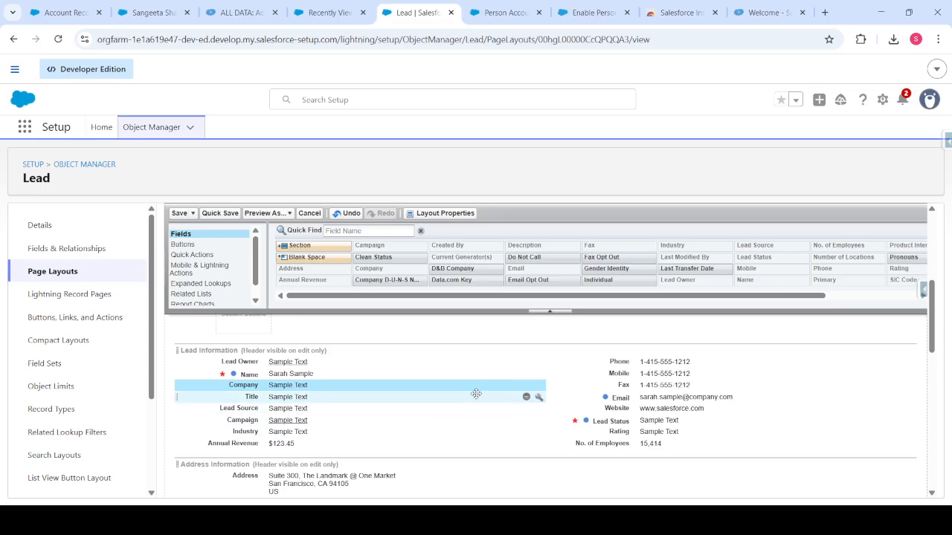
left_click(538, 387)
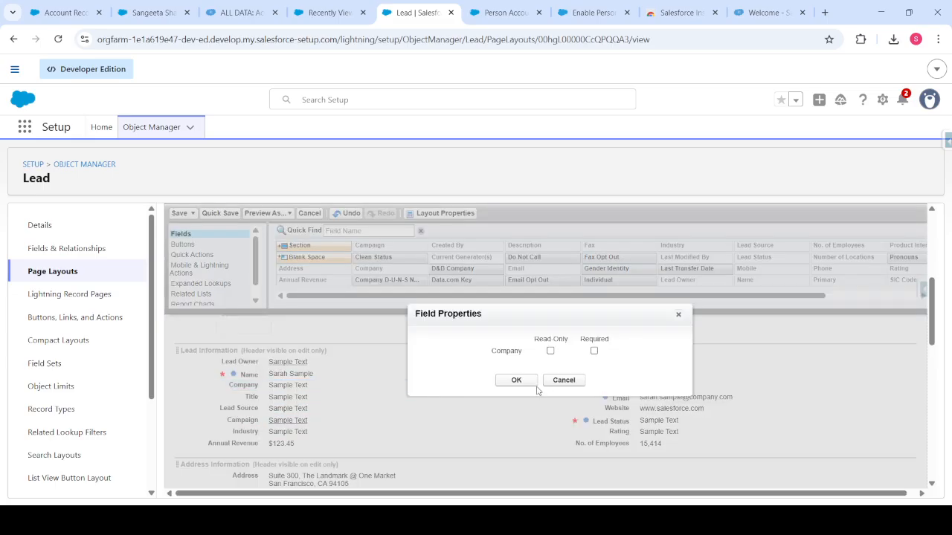
left_click(563, 380)
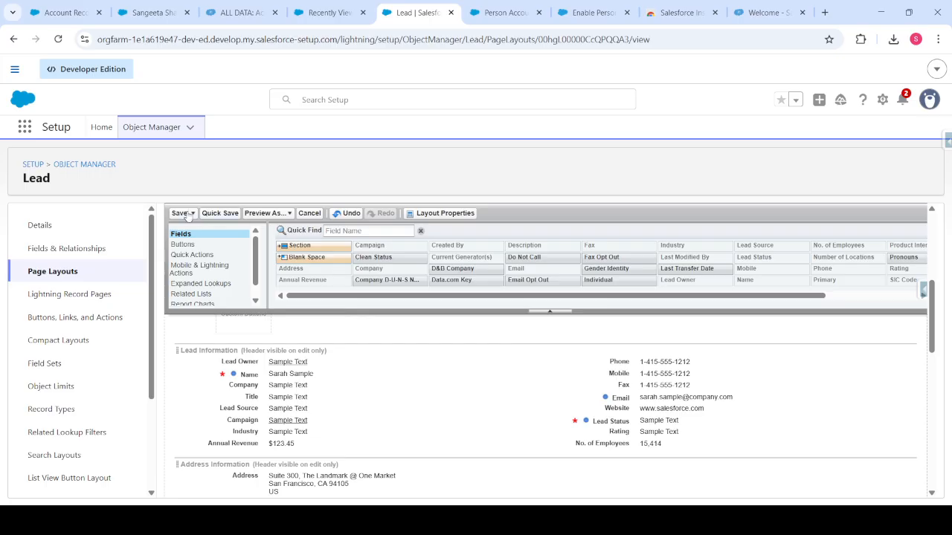
left_click(180, 215)
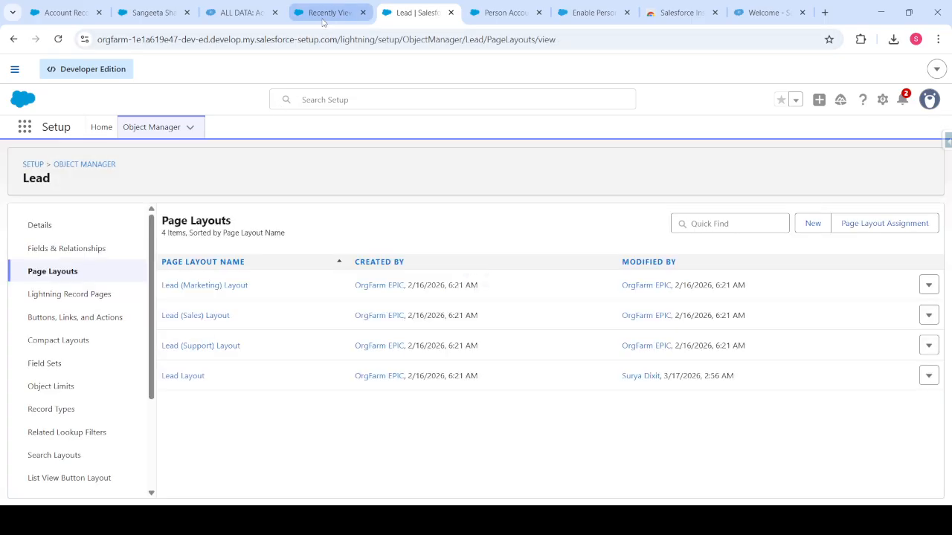
left_click(323, 13)
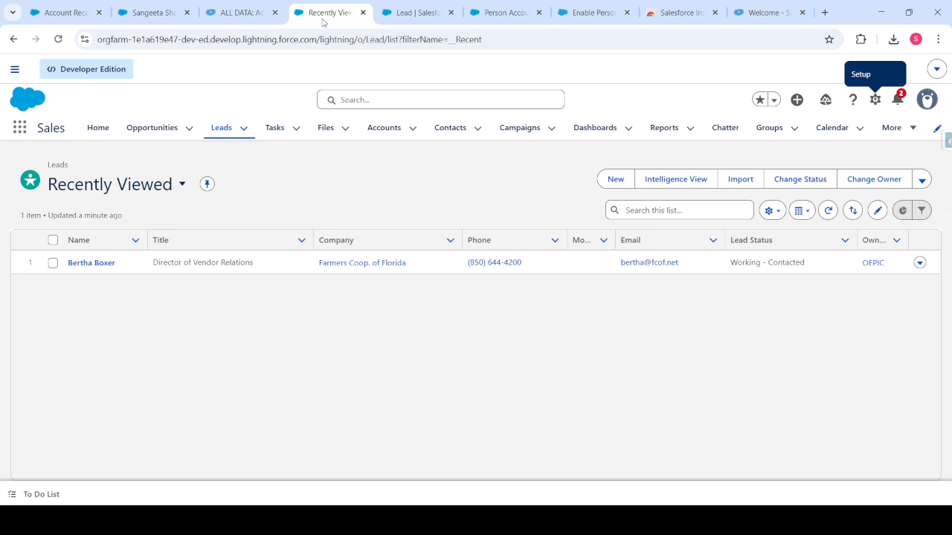
Check the Company field on a new lead form, then close it without saving.
left_click(615, 179)
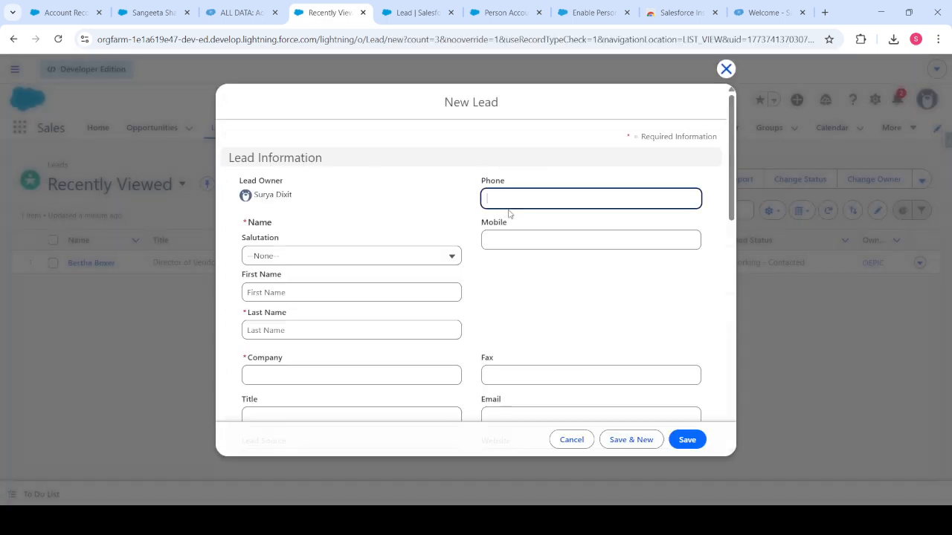
left_click(301, 371)
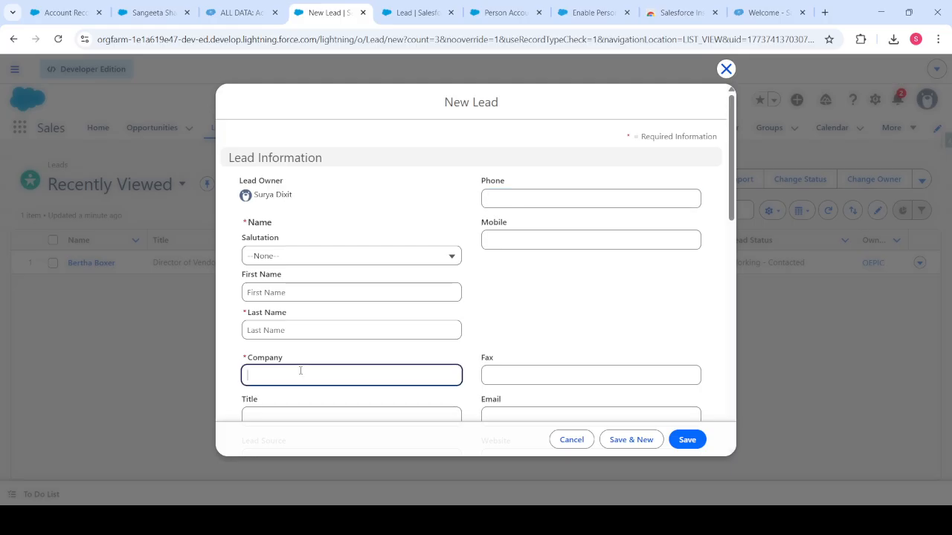
left_click(726, 69)
Open the existing lead's record and choose Edit Page from the setup menu.
left_click(75, 264)
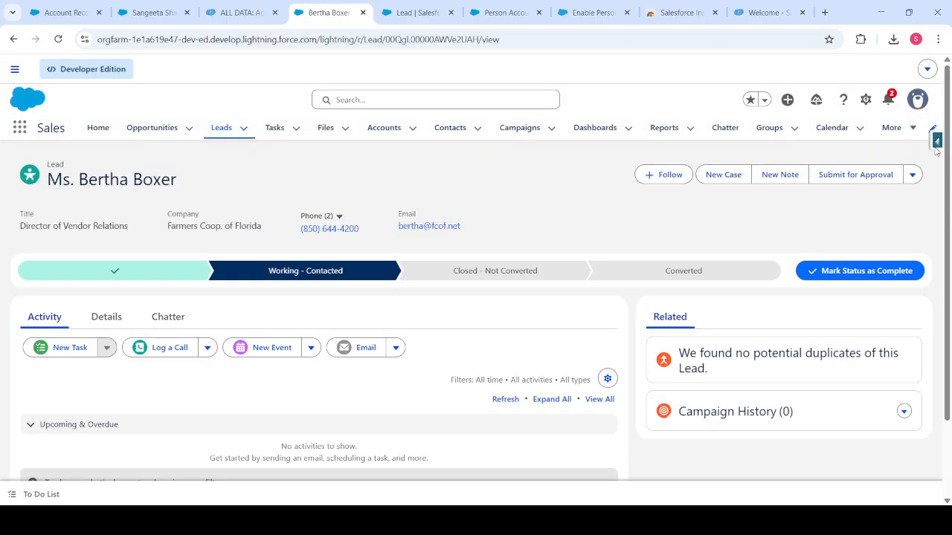
left_click(864, 102)
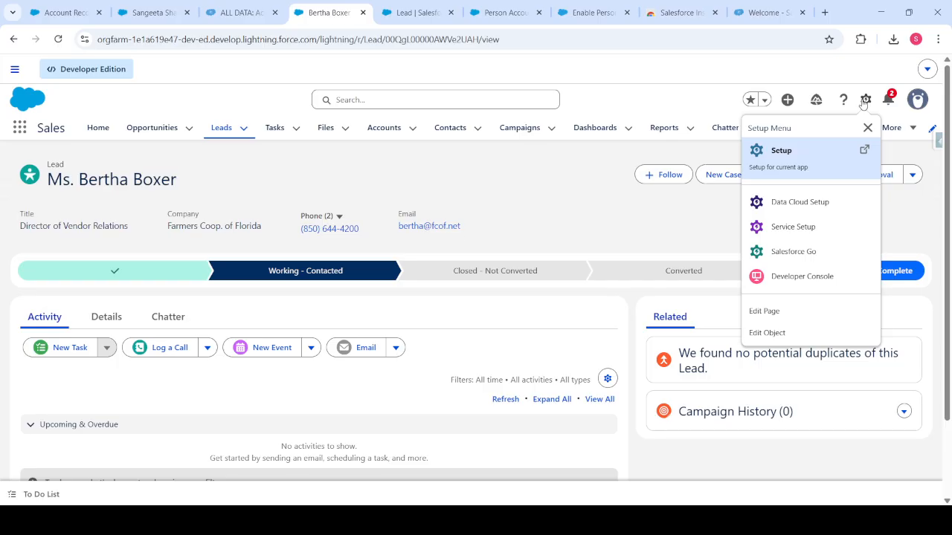
left_click(104, 319)
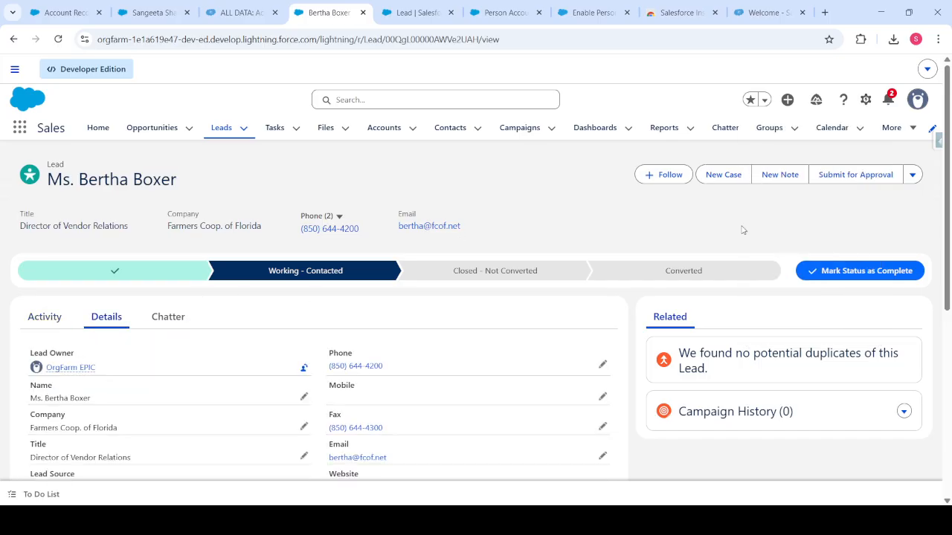
left_click(865, 101)
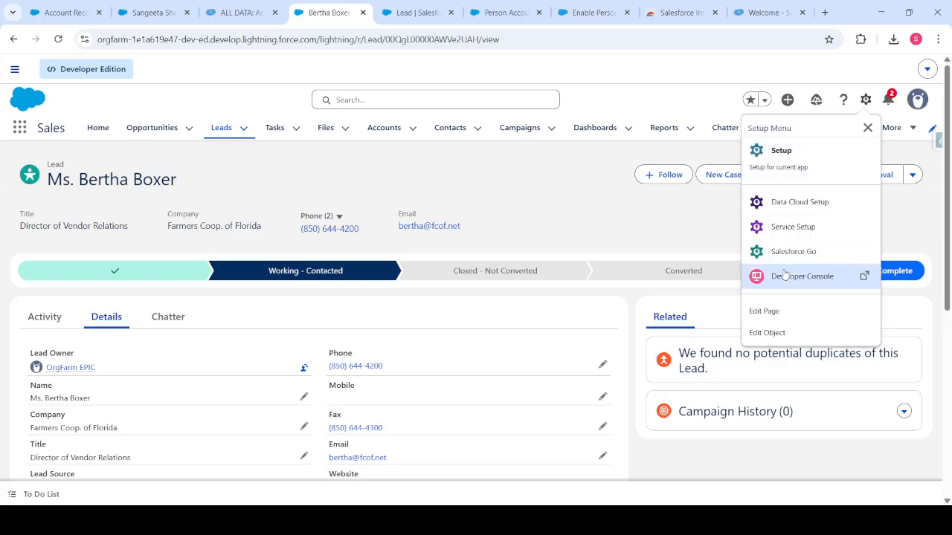
left_click(766, 311)
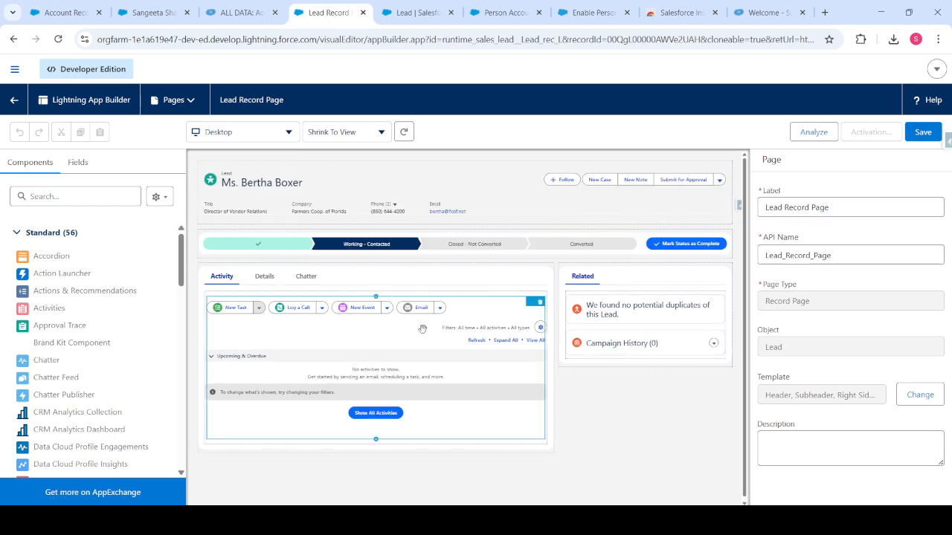
Preview the Details tab and inspect the Highlights Panel and Record Detail component settings.
left_click(264, 276)
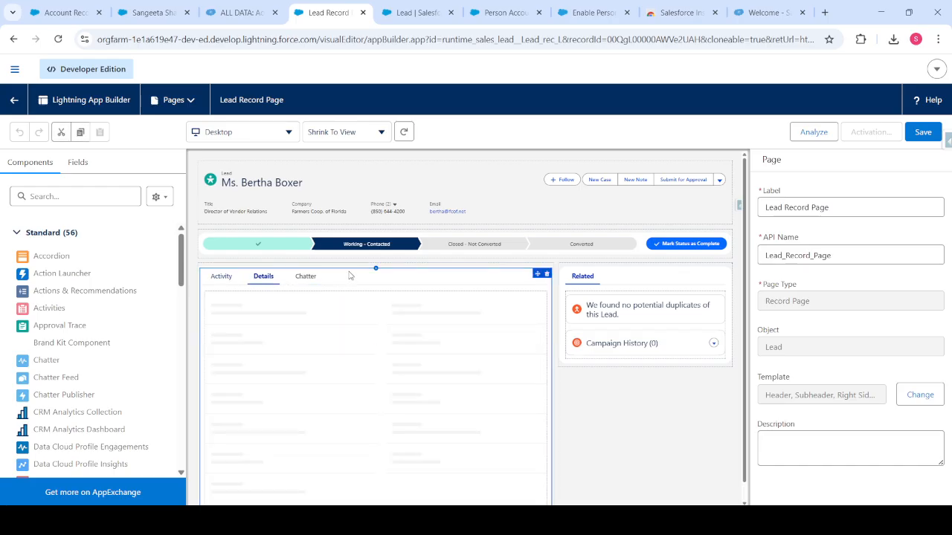
left_click(393, 187)
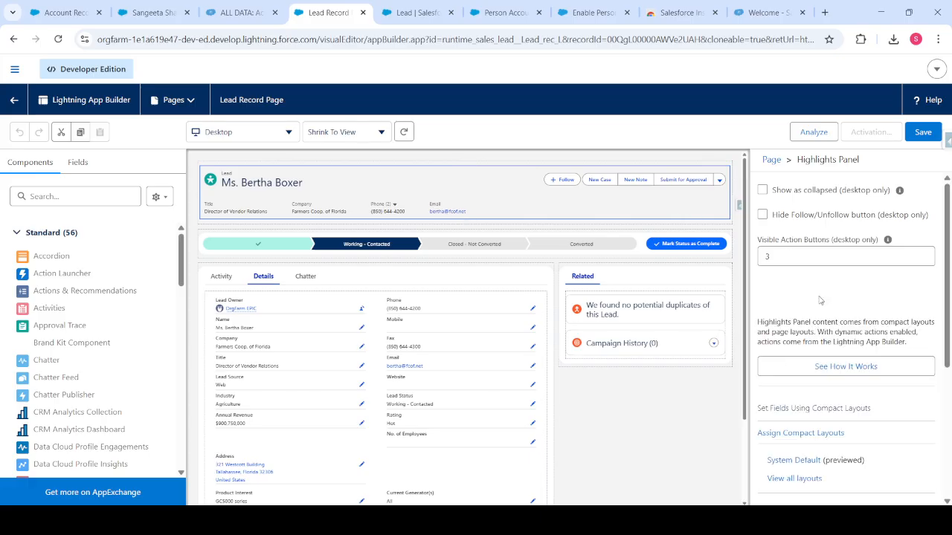
scroll(820, 300, "down", 3)
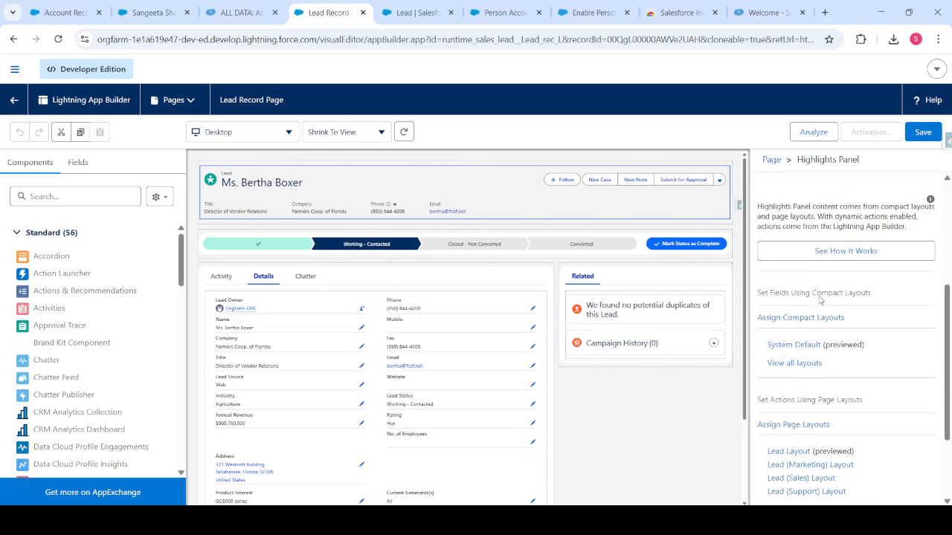
scroll(820, 299, "down", 1)
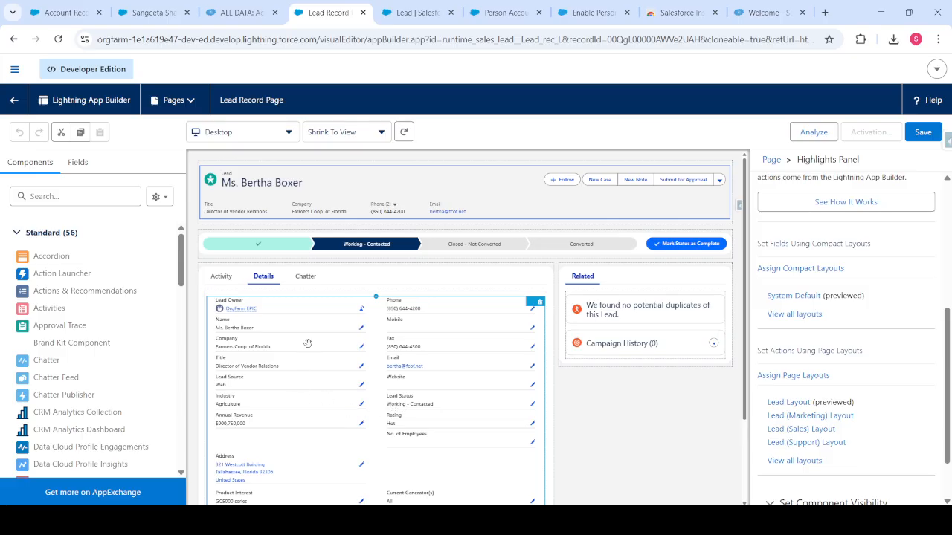
left_click(270, 349)
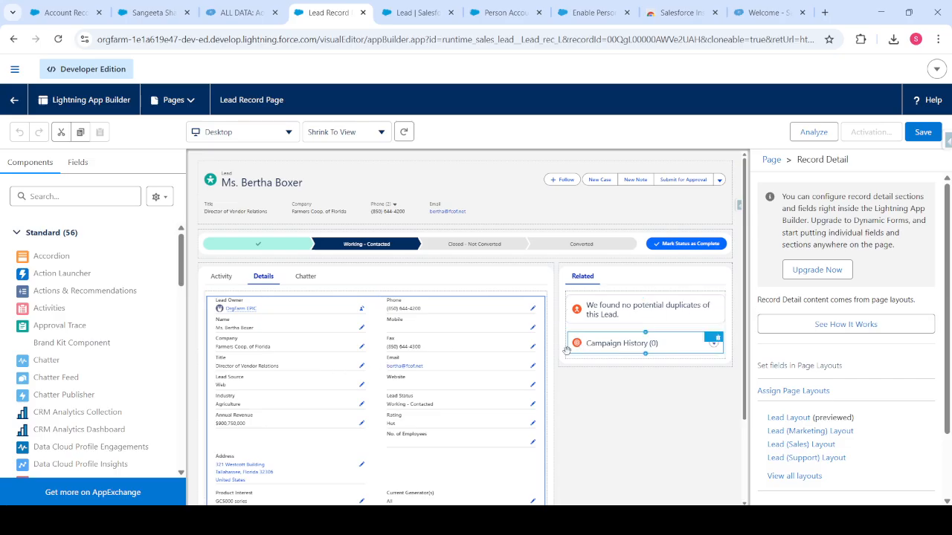
Upgrade the Lead Record Page's record details to Dynamic Forms using Lead Layout as the source.
left_click(833, 270)
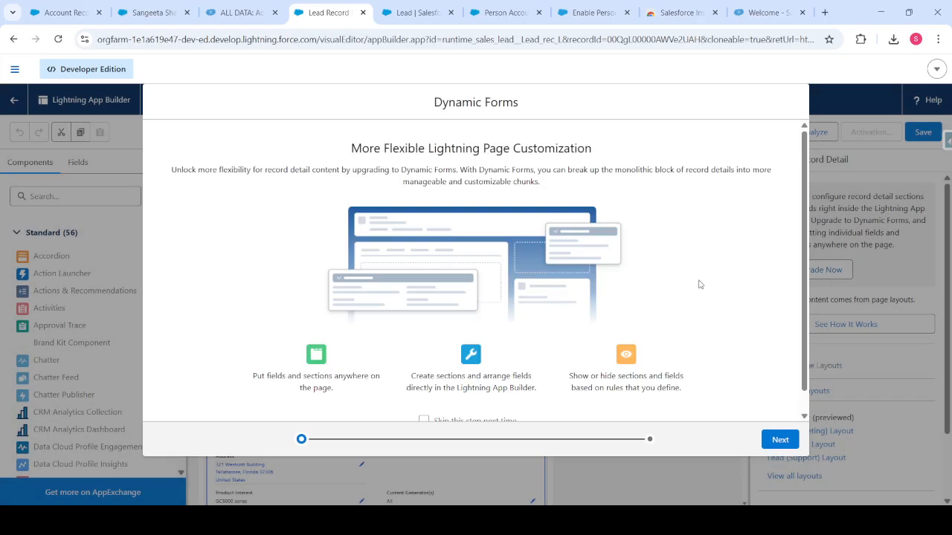
left_click(787, 441)
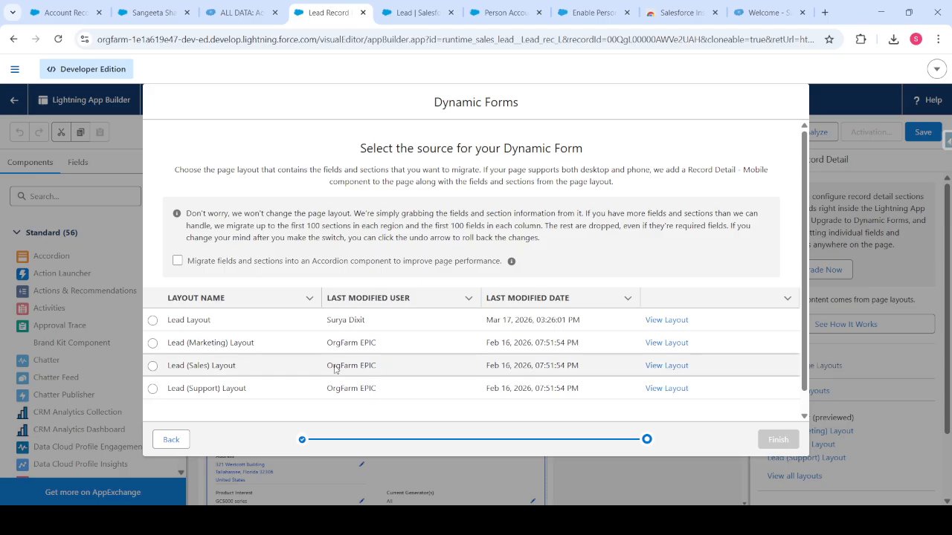
scroll(334, 370, "down", 1)
left_click(178, 304)
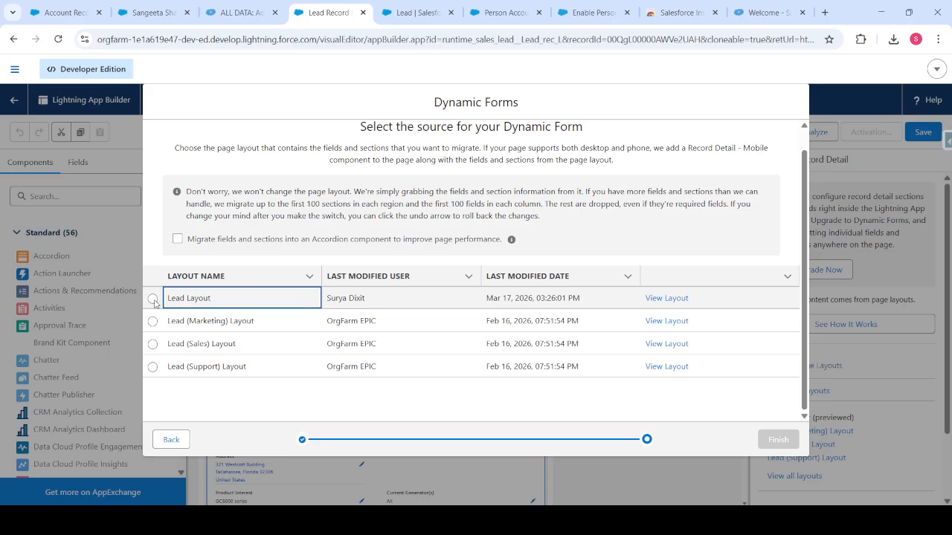
left_click(152, 299)
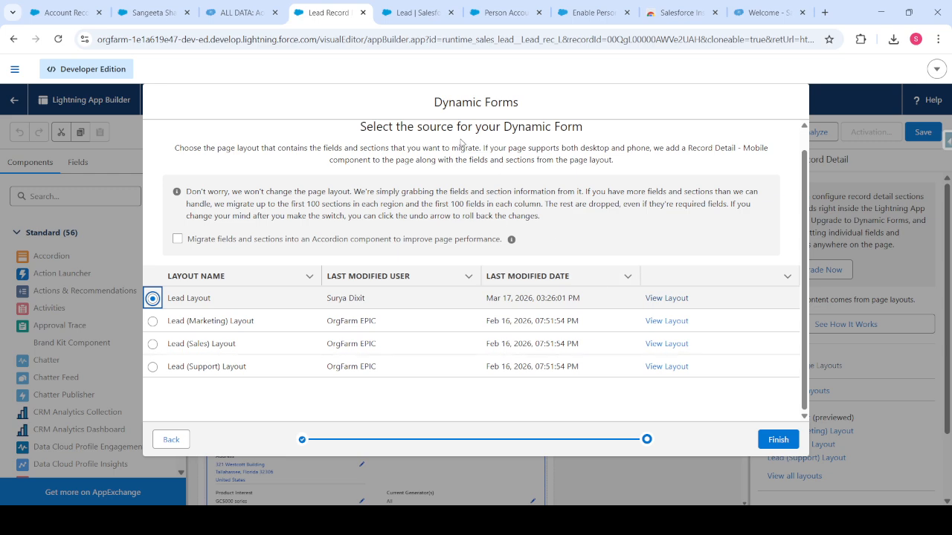
left_click(772, 440)
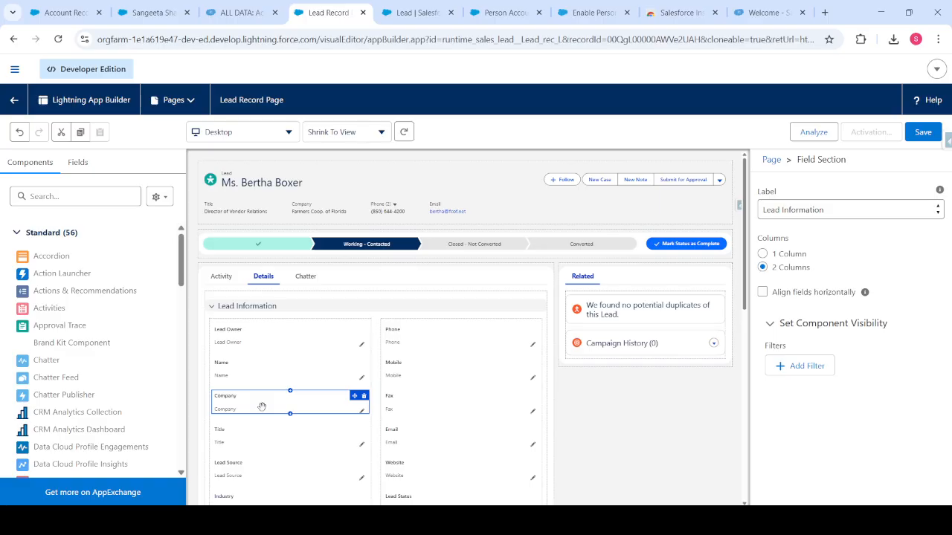
Set the Company field's UI Behavior to None and save the Lead Record Page.
left_click(275, 408)
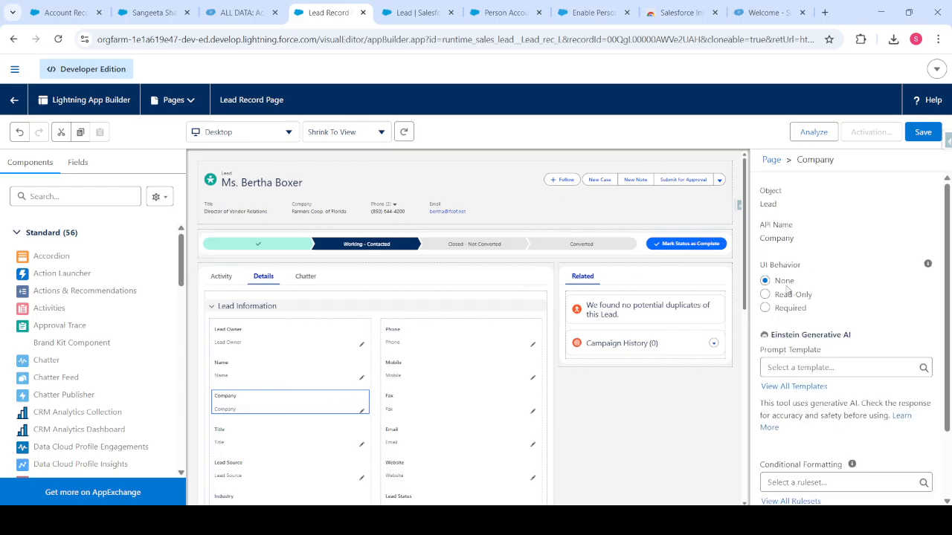
left_click(783, 311)
left_click(782, 283)
left_click(921, 132)
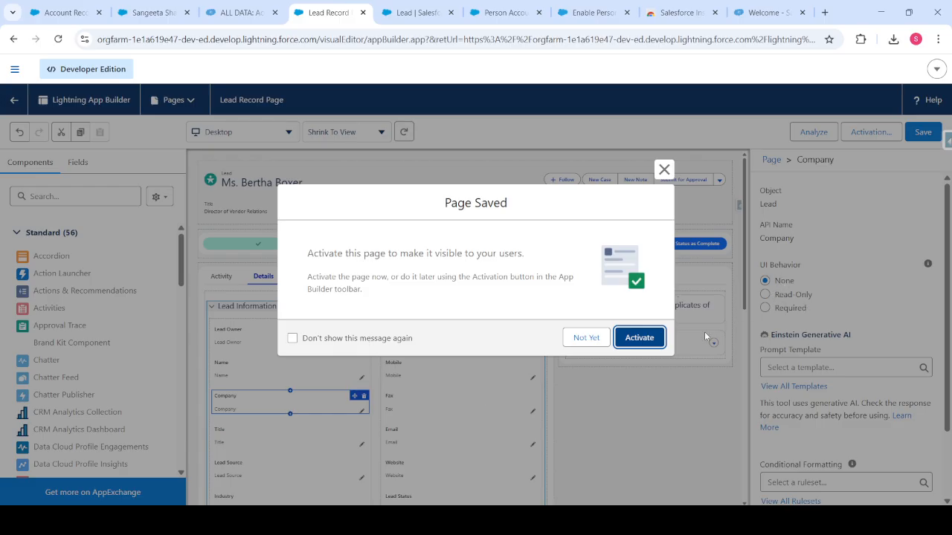
Activate the Lead Record Page as org default for desktop and phone, then return to the lead.
left_click(633, 338)
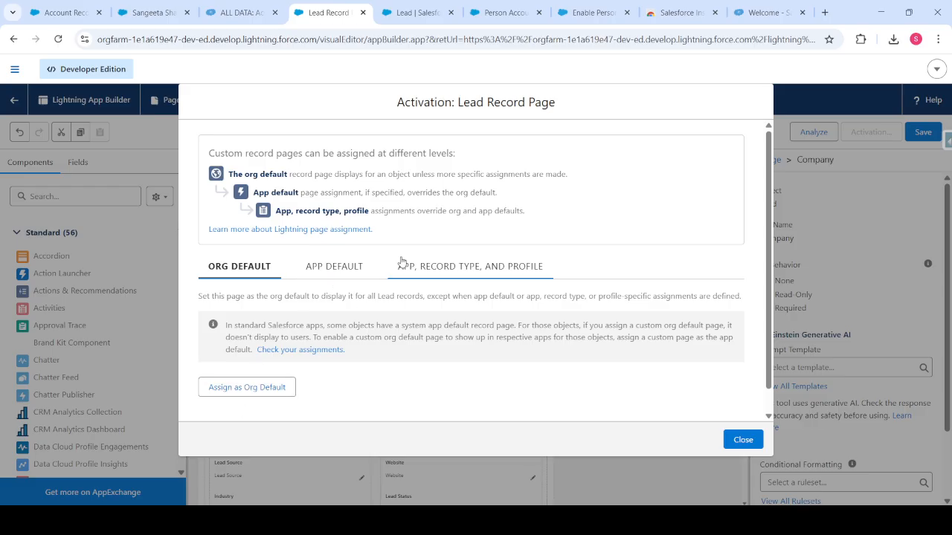
left_click(264, 396)
left_click(400, 304)
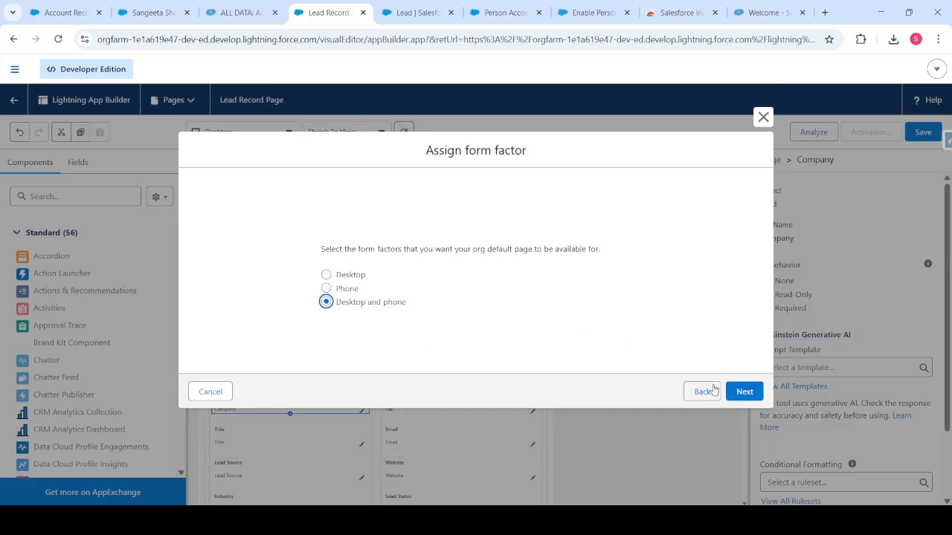
left_click(745, 392)
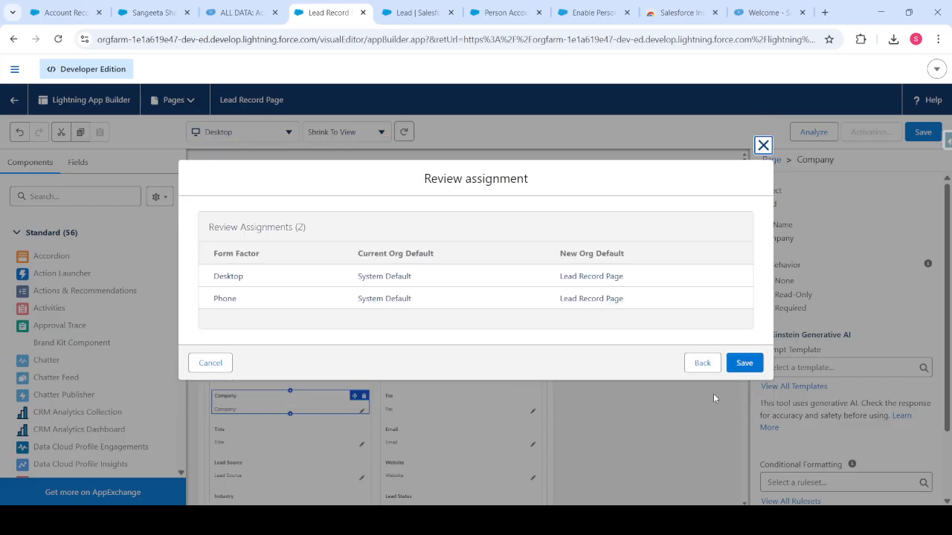
left_click(745, 363)
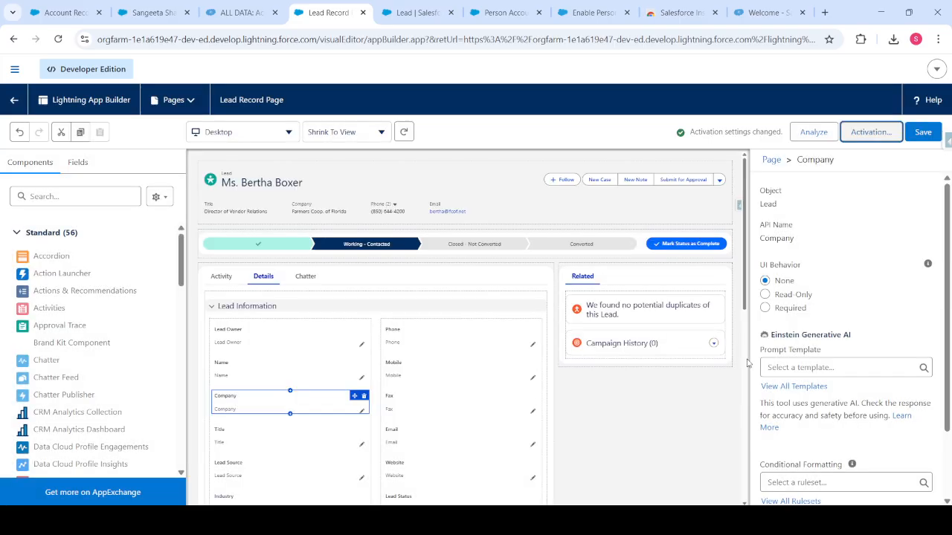
left_click(922, 132)
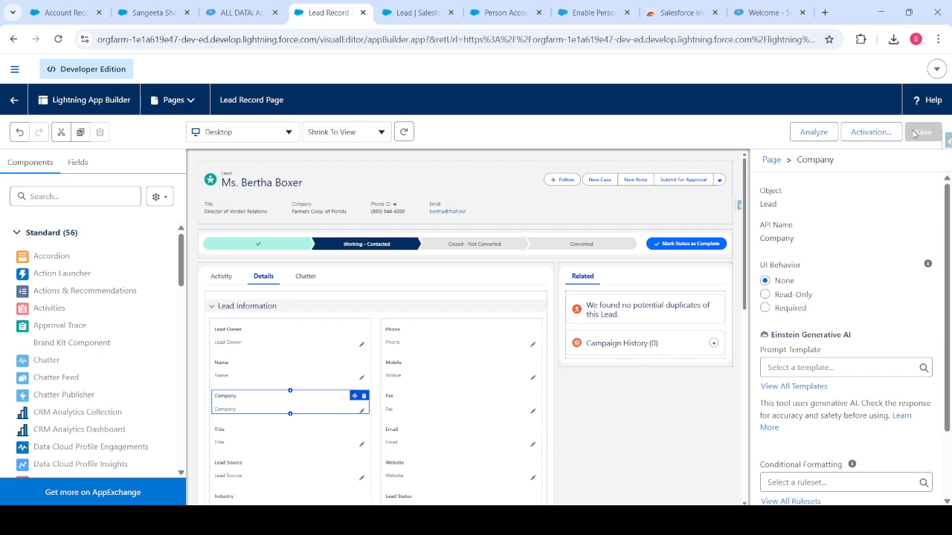
left_click(15, 101)
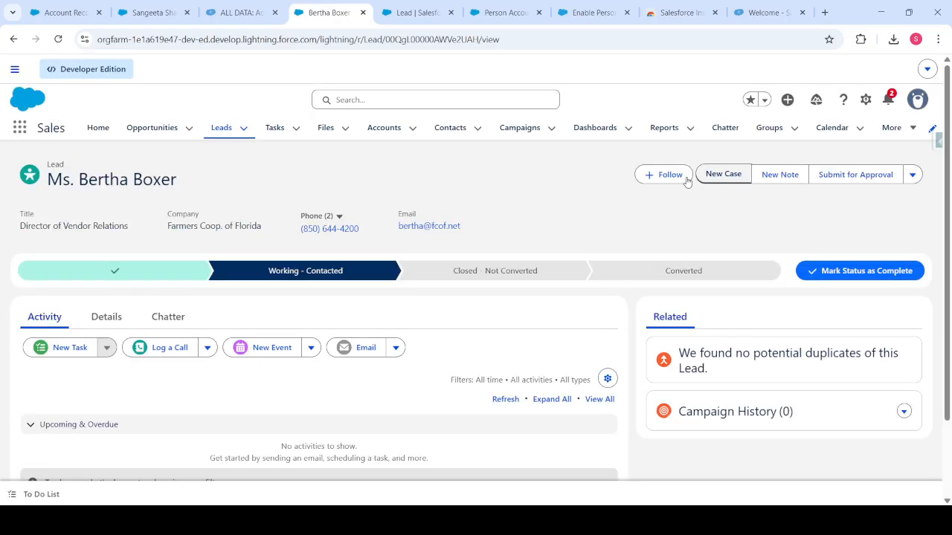
Start a new lead with salutation Mr., first name 'Individual' and last name 'Account Record'.
left_click(223, 128)
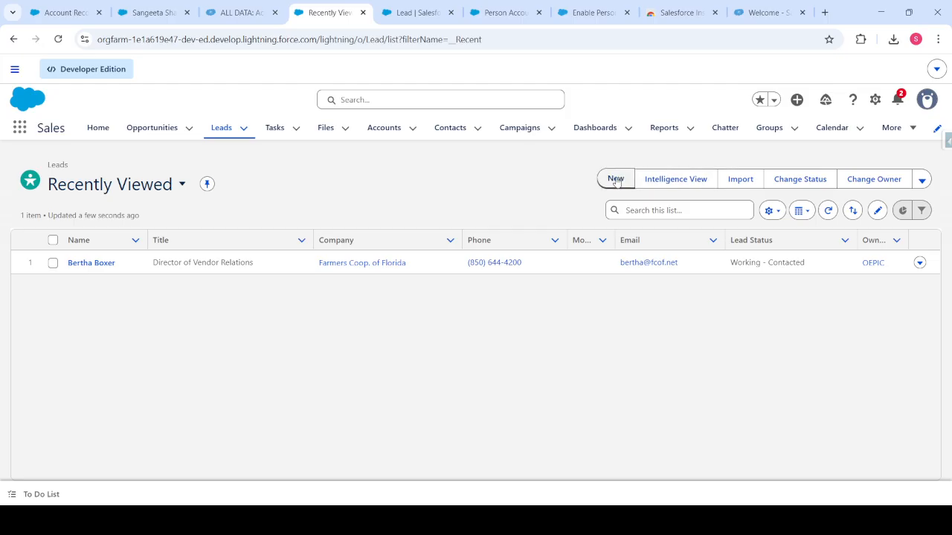
left_click(616, 180)
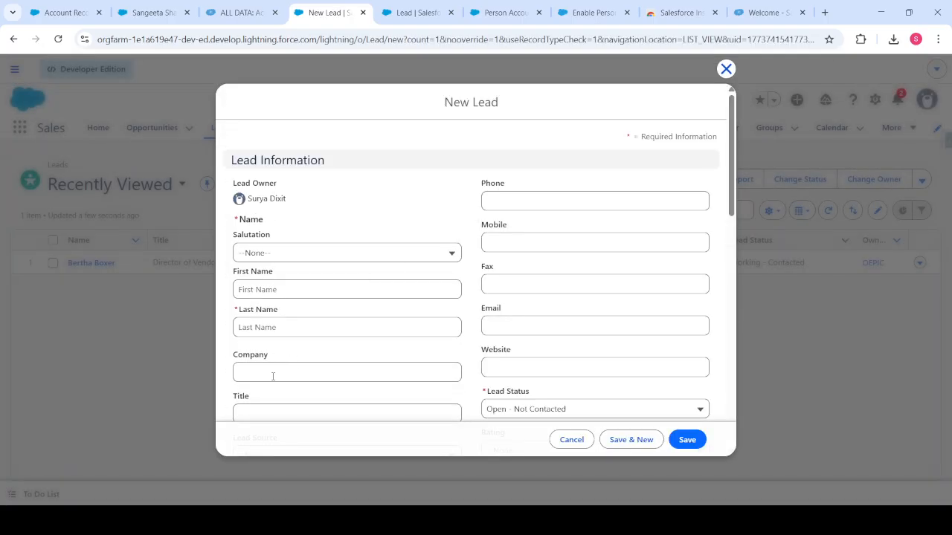
left_click(275, 253)
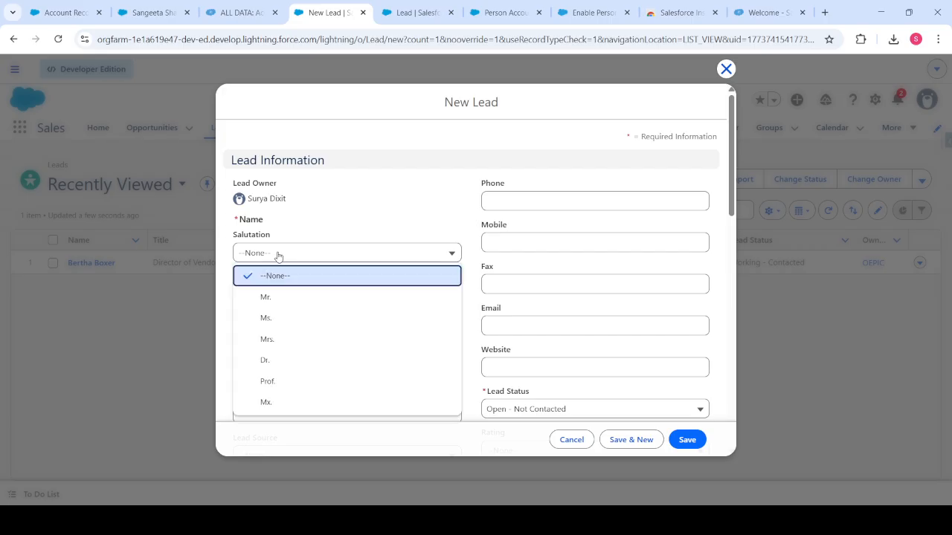
left_click(265, 298)
left_click(274, 290)
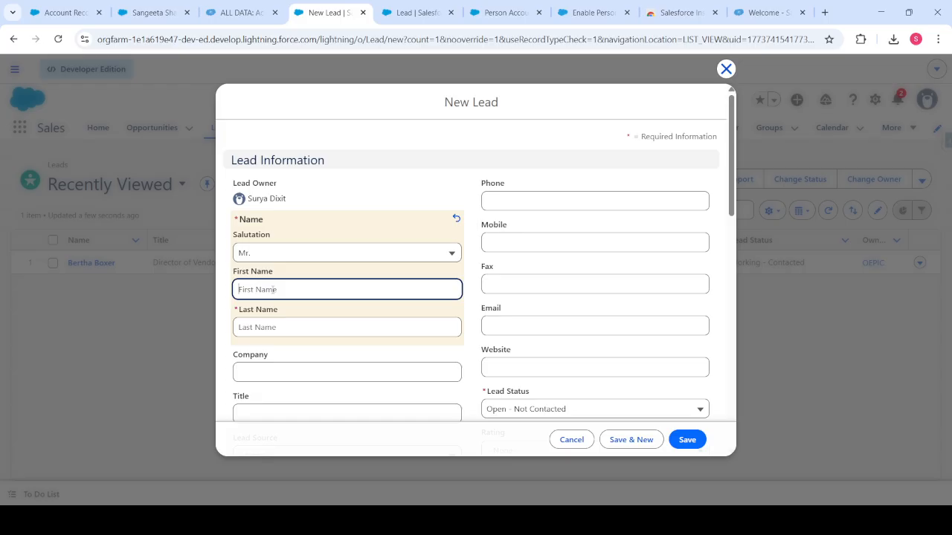
type("Individual")
key("Tab")
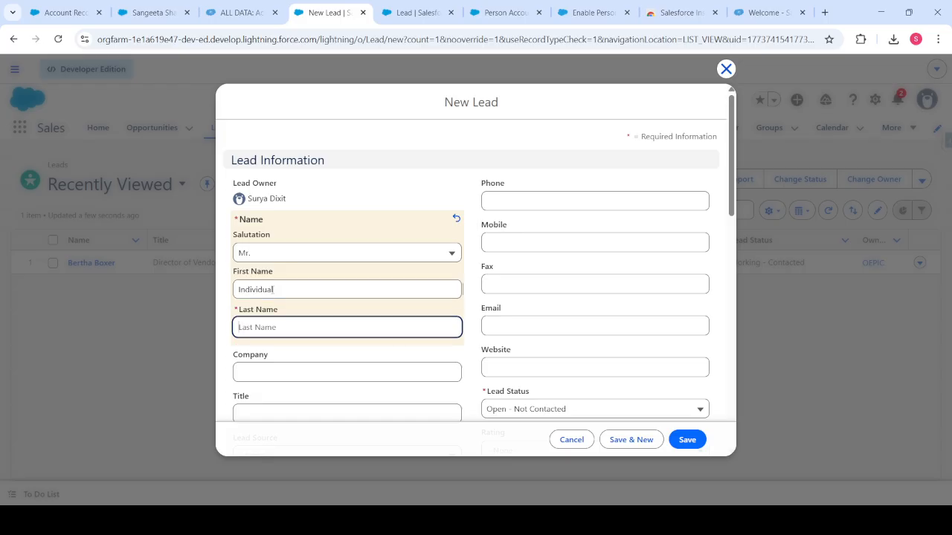
type("Account Record")
Enter the lead's e-mail address, save it with Company left blank, and view its details.
left_click(534, 330)
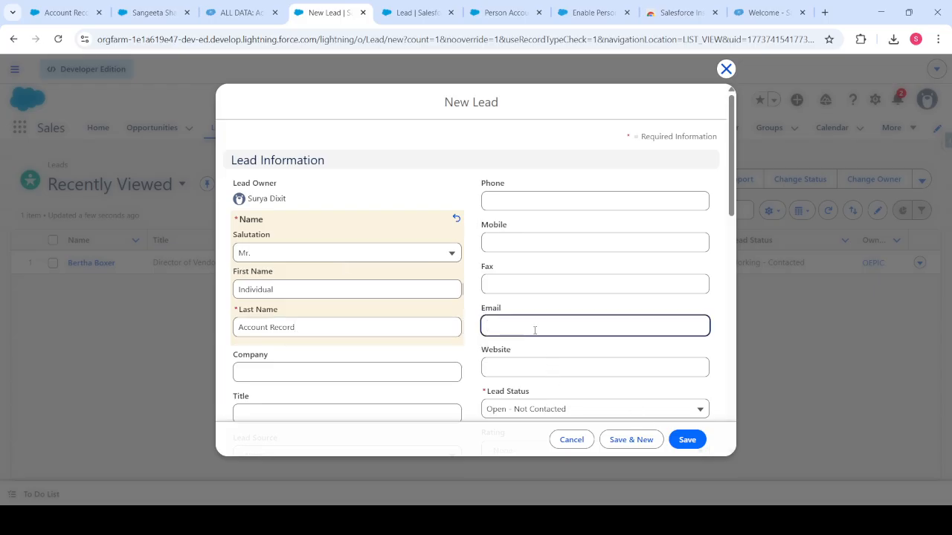
left_click(686, 441)
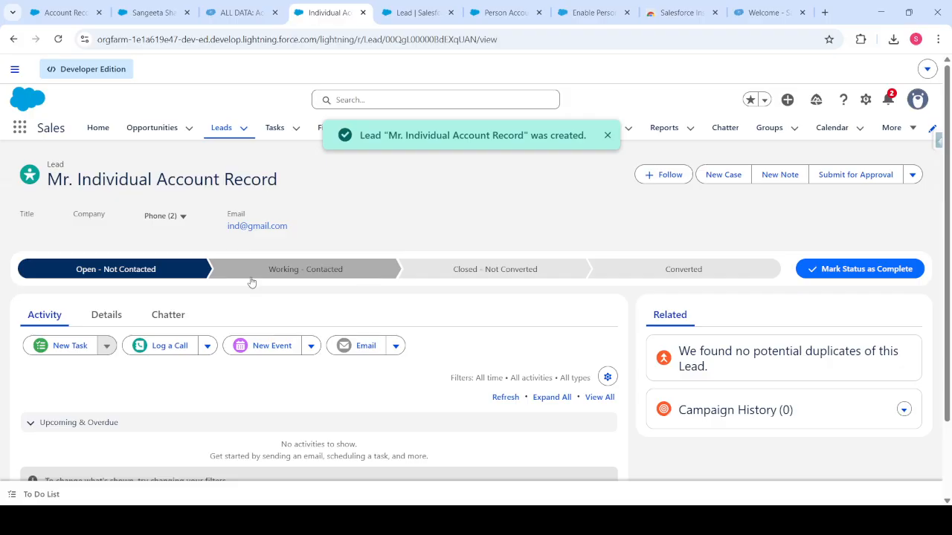
left_click(106, 314)
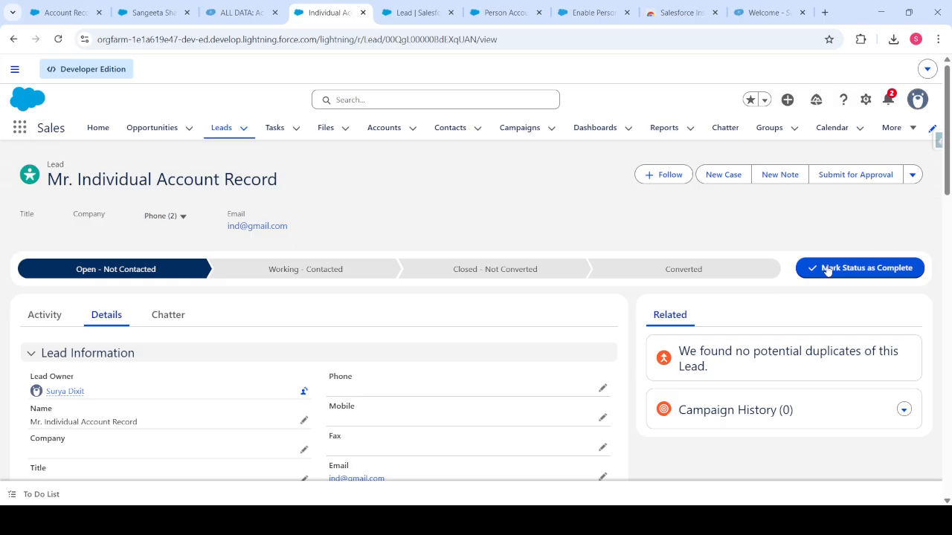
Select Converted as the target stage on the lead's status path.
left_click(743, 277)
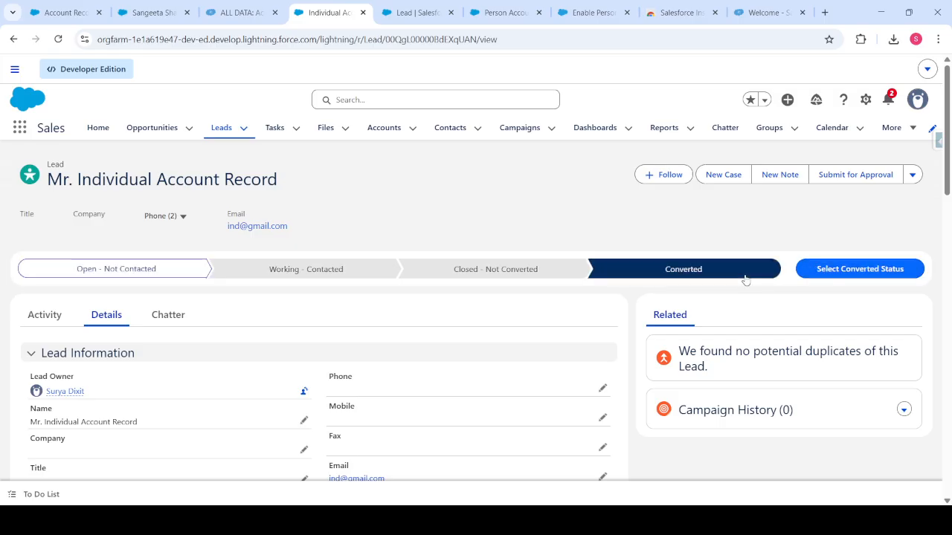
Convert the lead, naming the opportunity 'Individual Account Record-16March'.
left_click(818, 279)
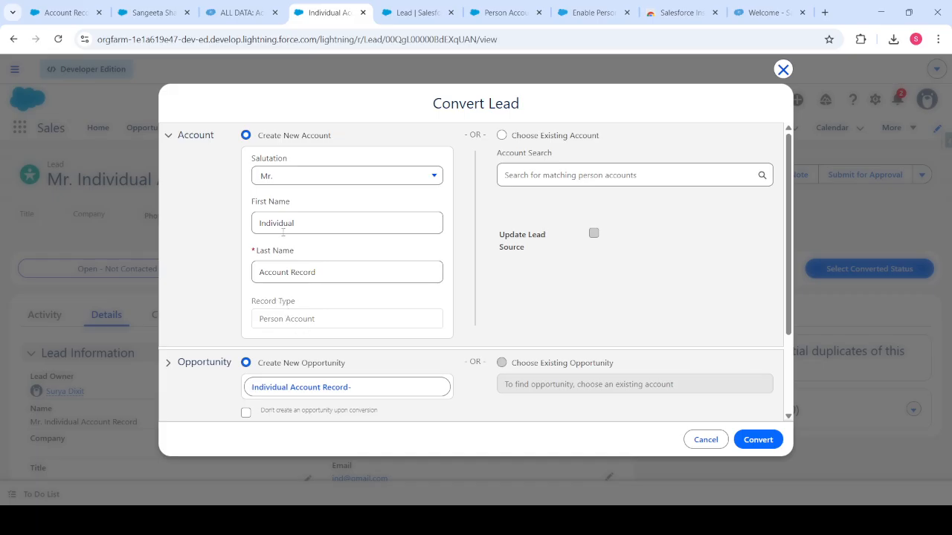
scroll(392, 273, "down", 2)
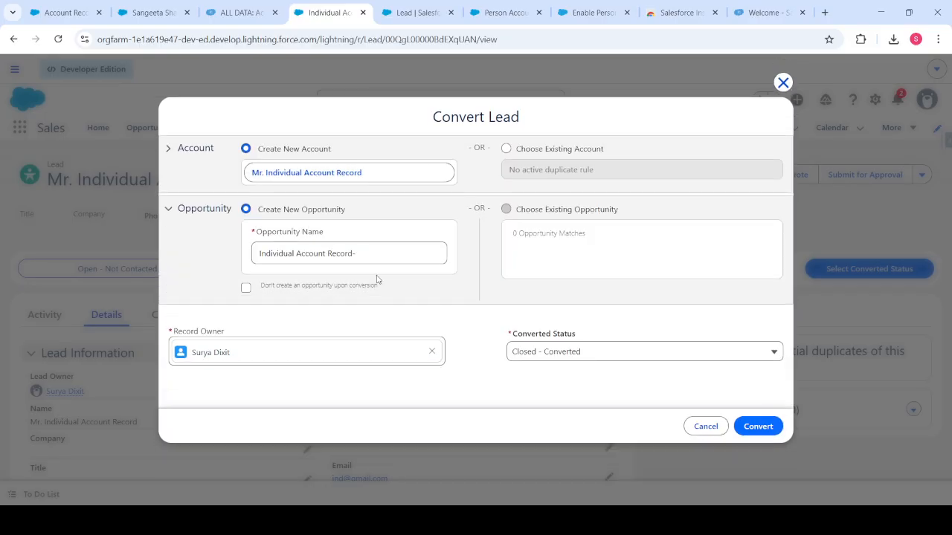
left_click(364, 253)
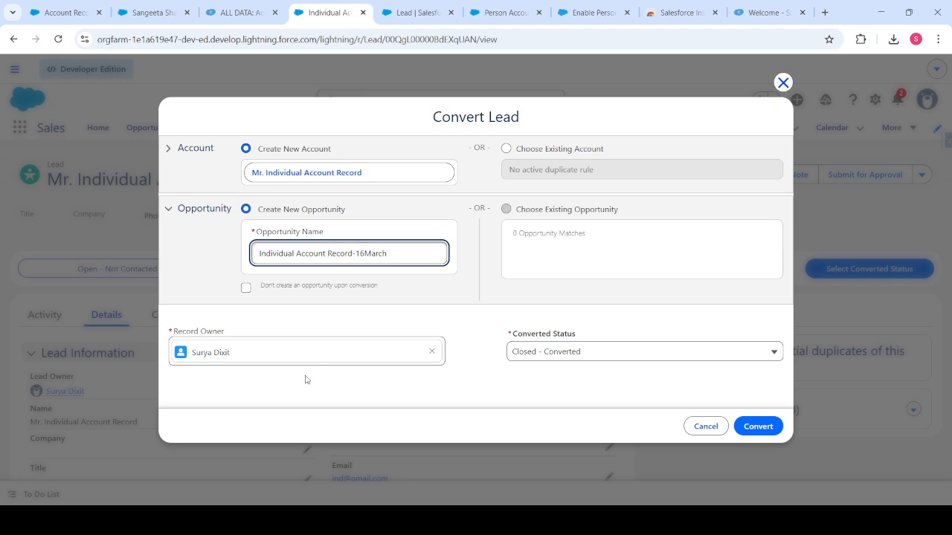
left_click(755, 434)
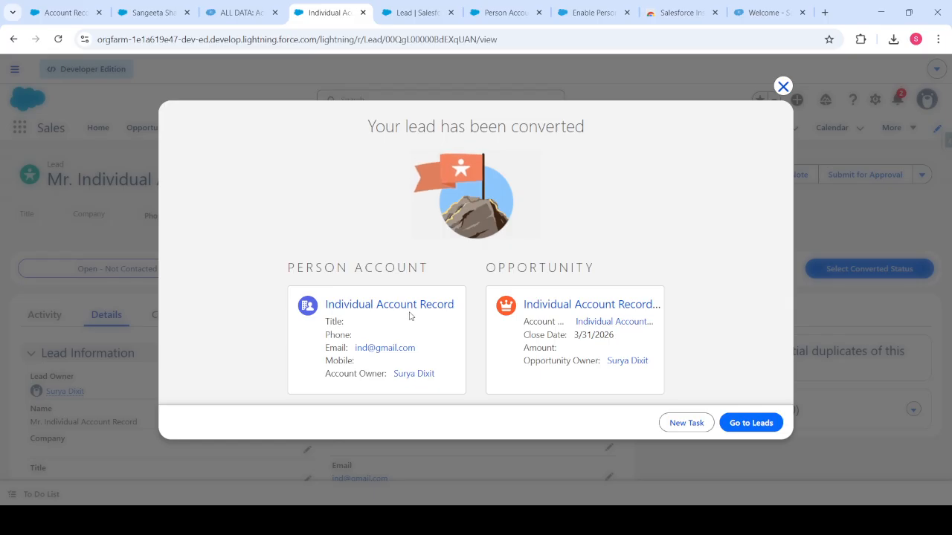
Open the new person account and its opportunity in separate tabs and review the account's details.
left_click(407, 309, "ctrl")
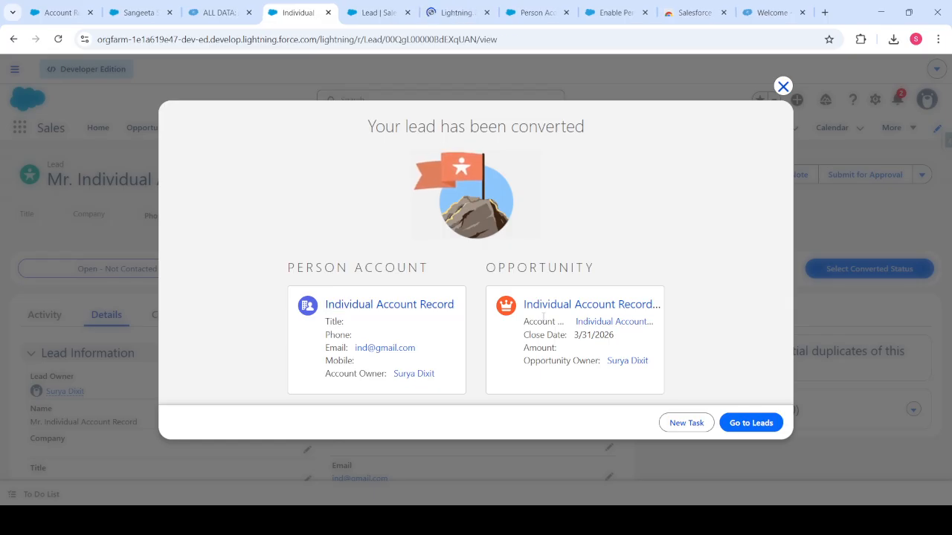
left_click(565, 307, "ctrl")
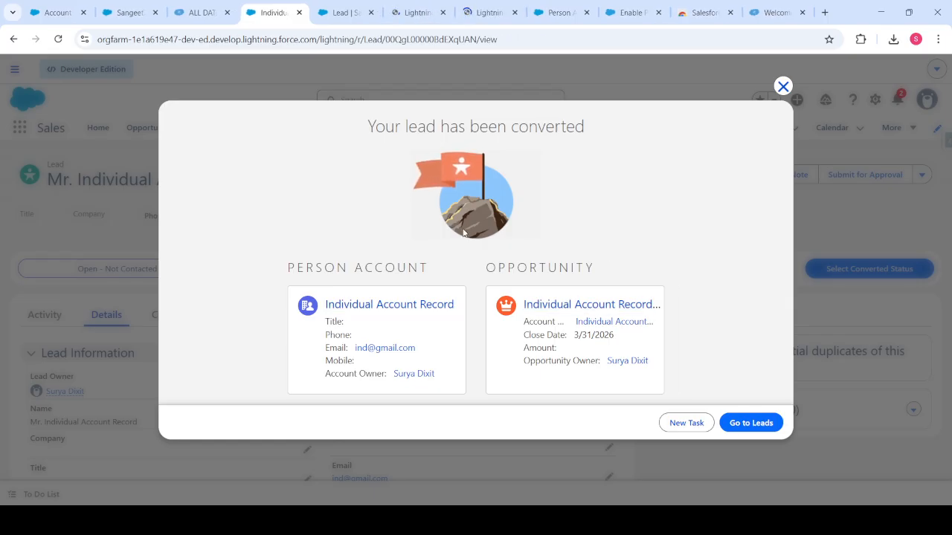
left_click(409, 17)
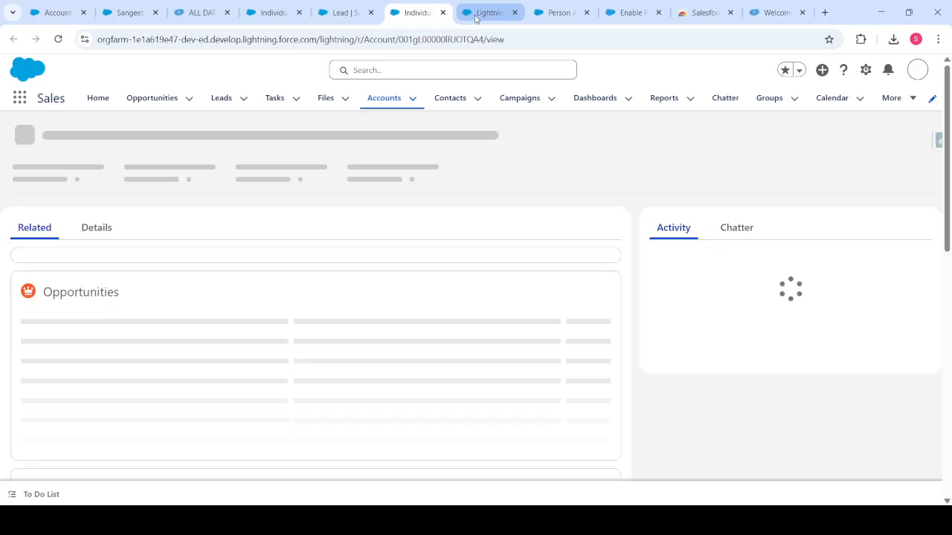
left_click(476, 13)
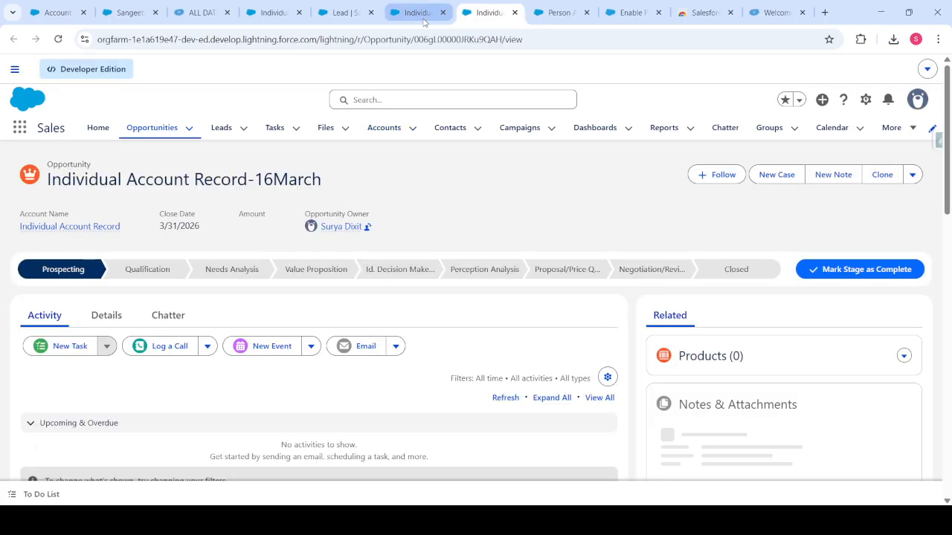
left_click(424, 21)
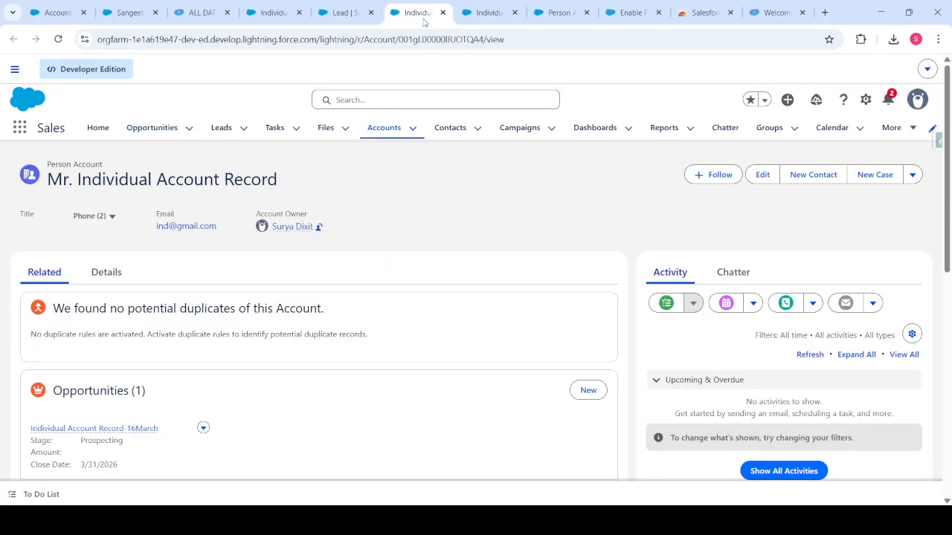
left_click(99, 286)
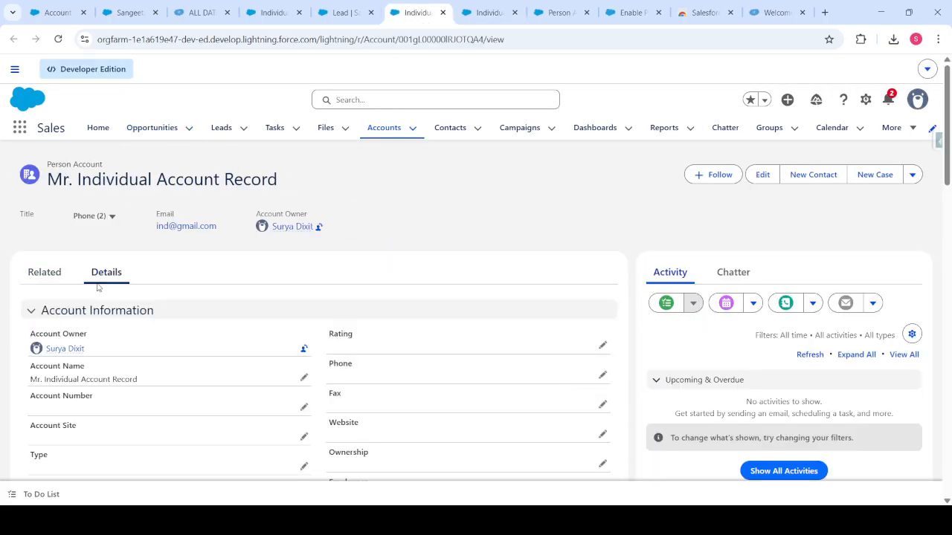
left_click(324, 17)
left_click(402, 21)
left_click(485, 13)
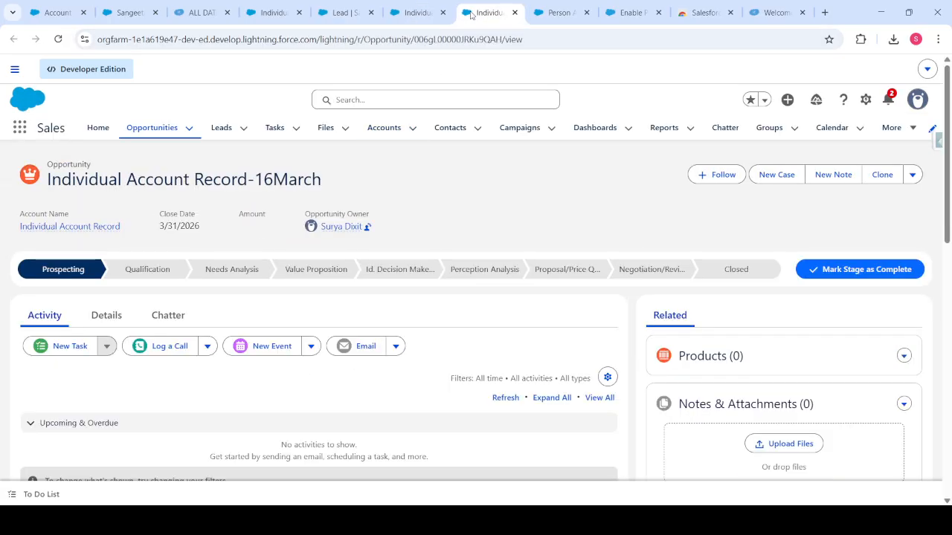
left_click(414, 12)
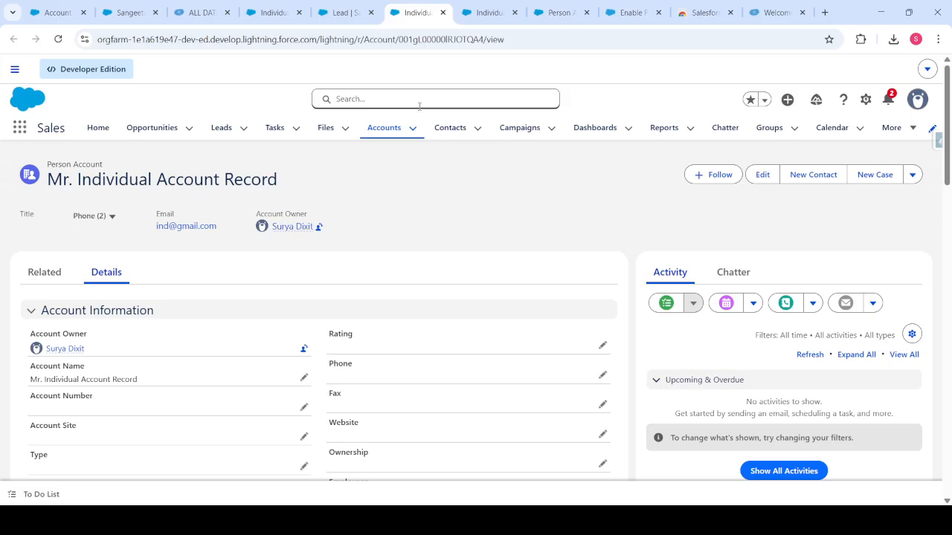
In Setup's Object Manager, search 'lead' and open the Lead object's Fields & Relationships.
left_click(864, 102)
left_click(824, 149)
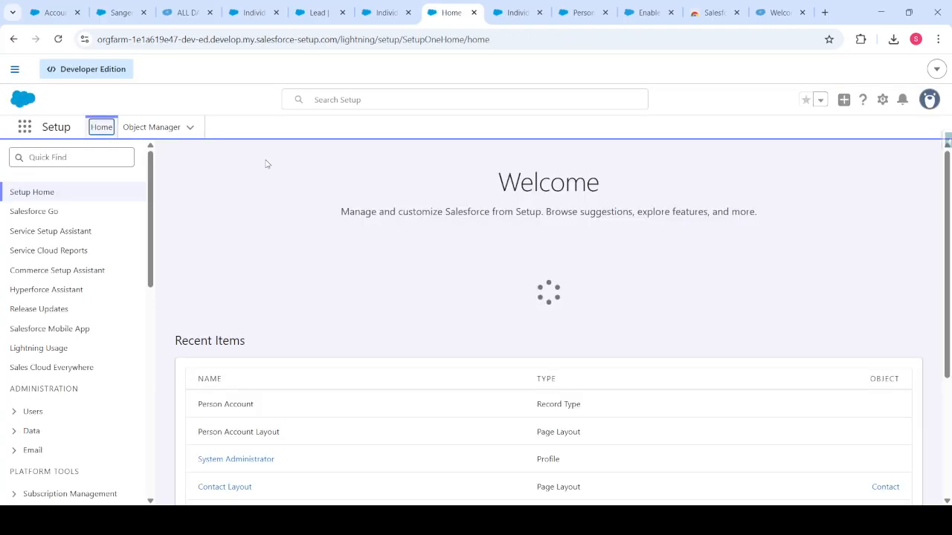
left_click(148, 130)
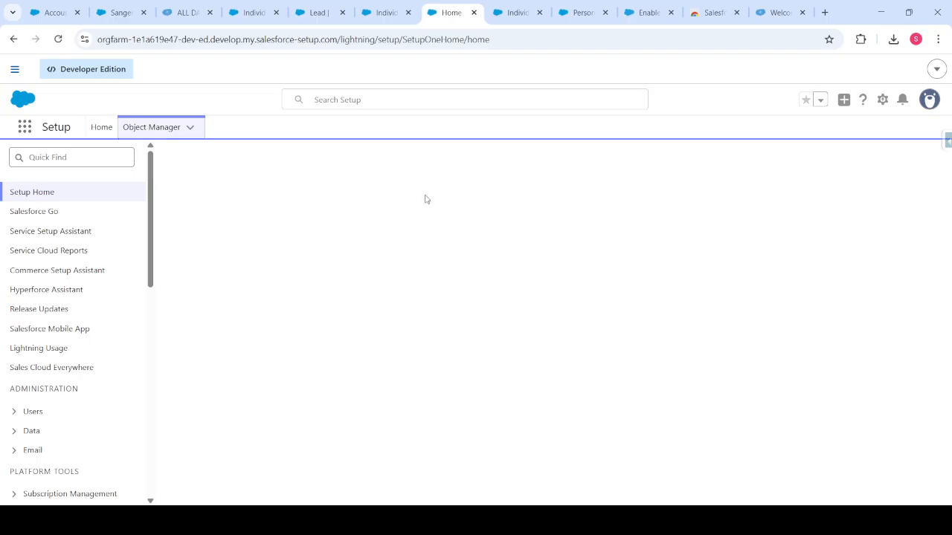
left_click(731, 171)
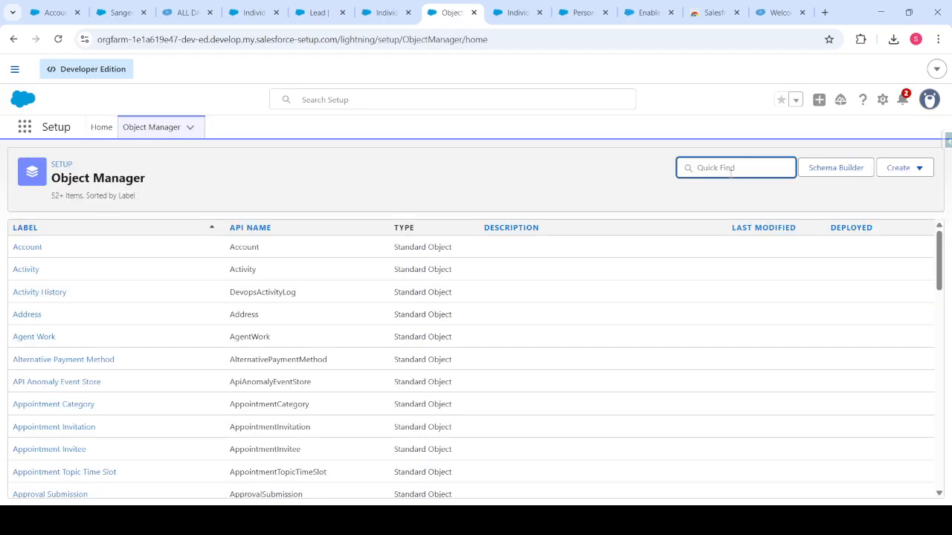
type("lead")
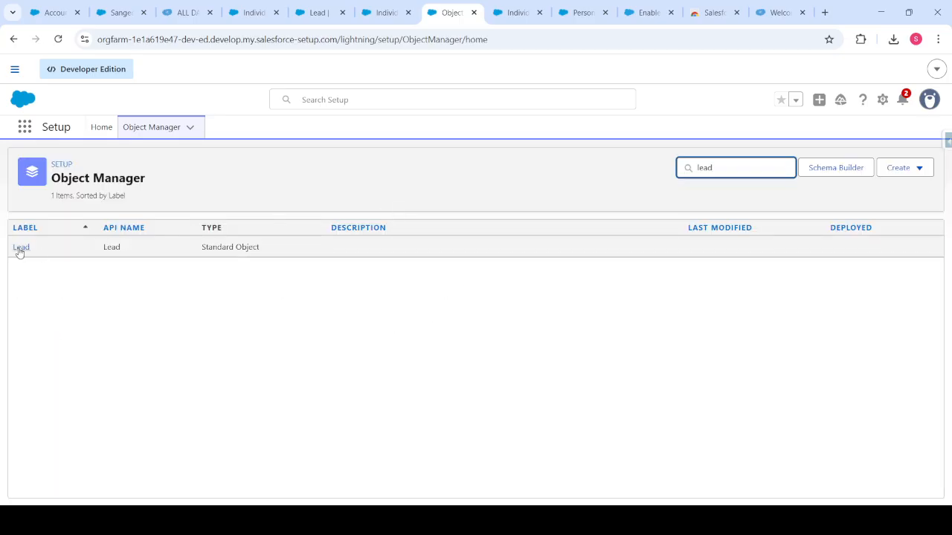
left_click(18, 248)
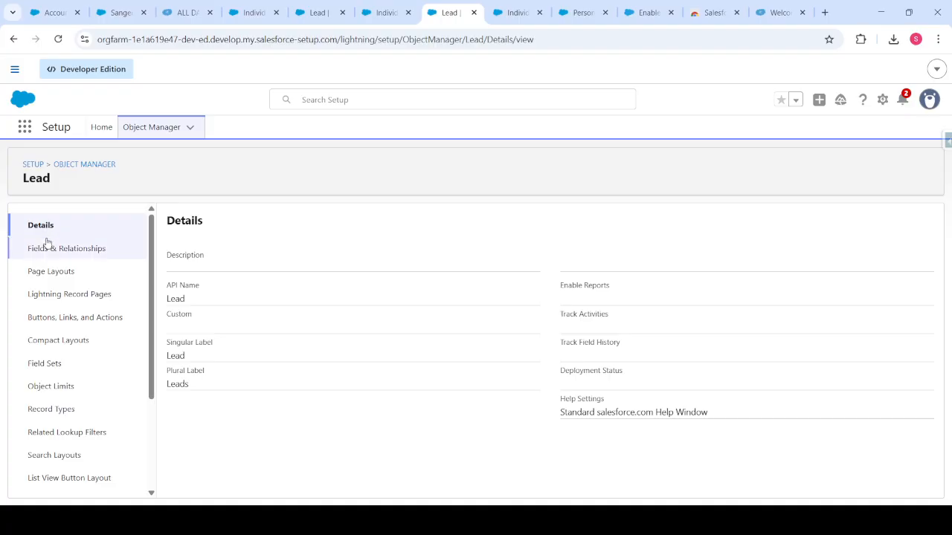
left_click(55, 249)
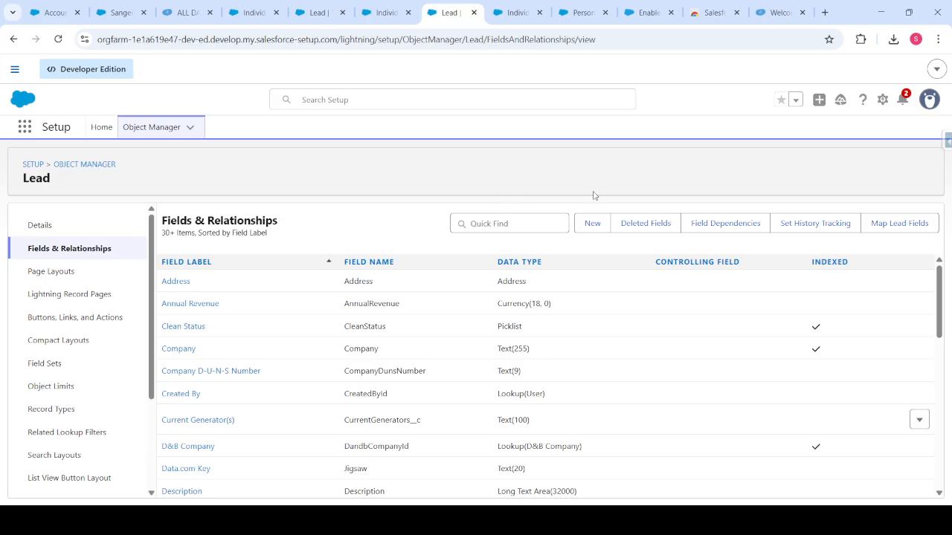
Open Map Lead Fields, check the Current Generator(S) and Number Of Locations Account mappings, then view Contact mappings.
left_click(891, 228)
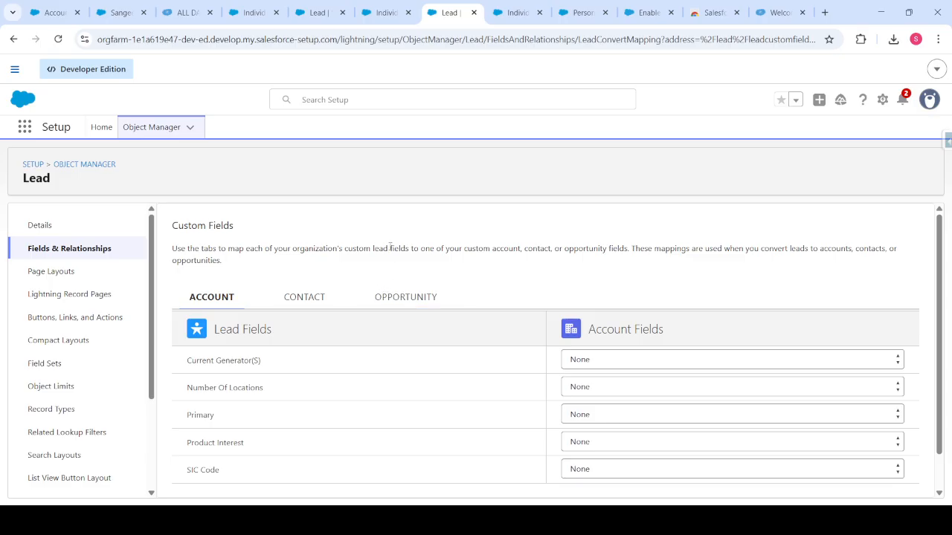
scroll(392, 296, "down", 1)
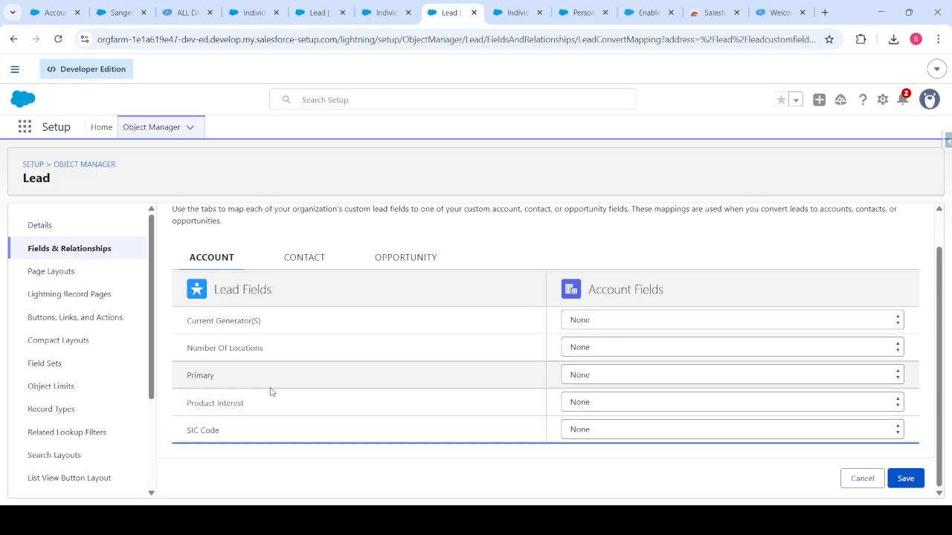
left_click(609, 318)
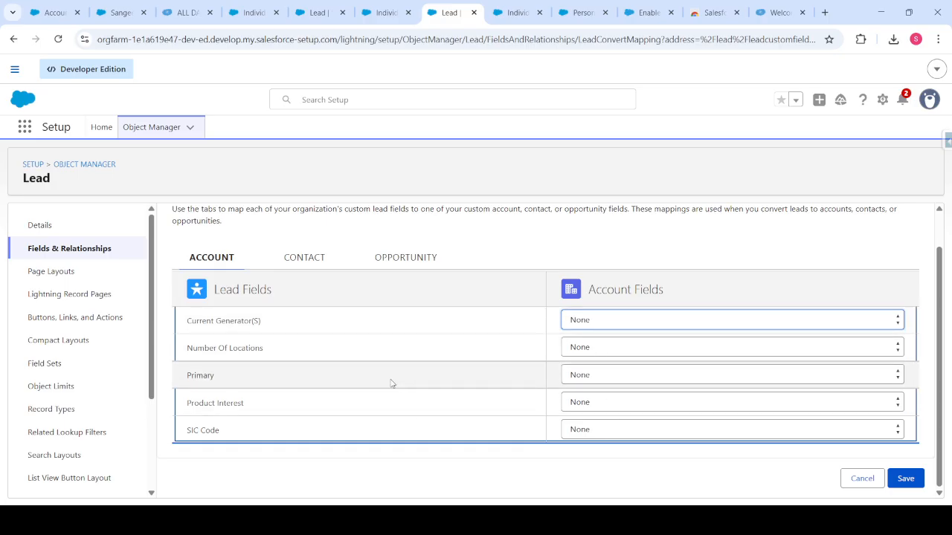
left_click(499, 356)
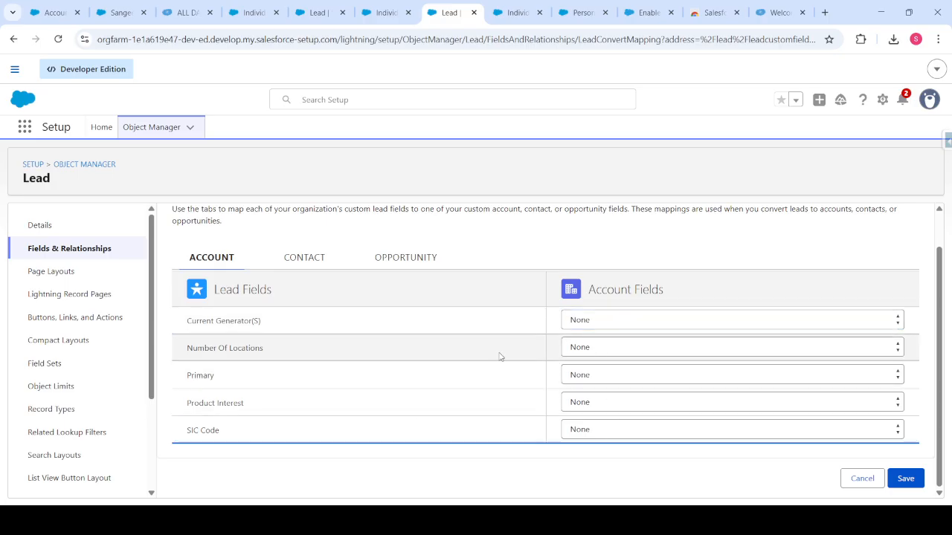
left_click(578, 349)
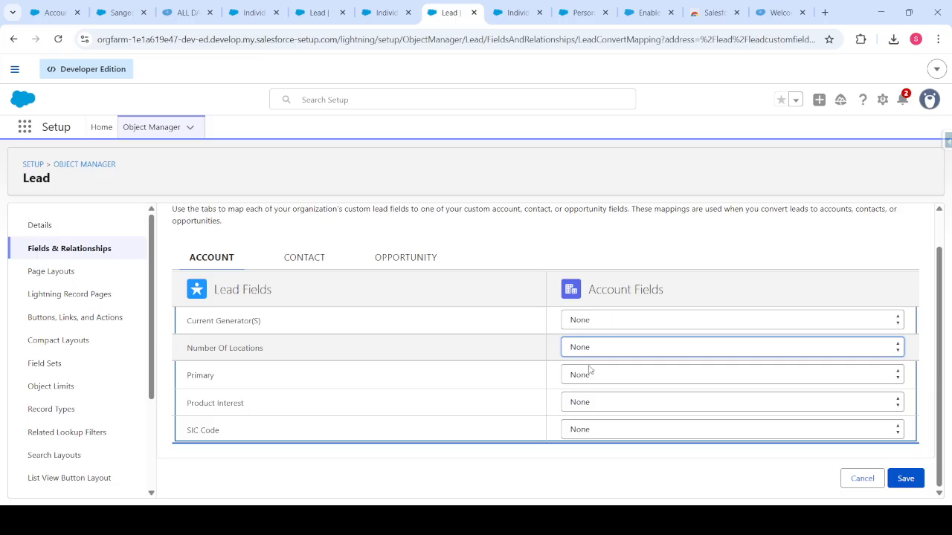
left_click(469, 254)
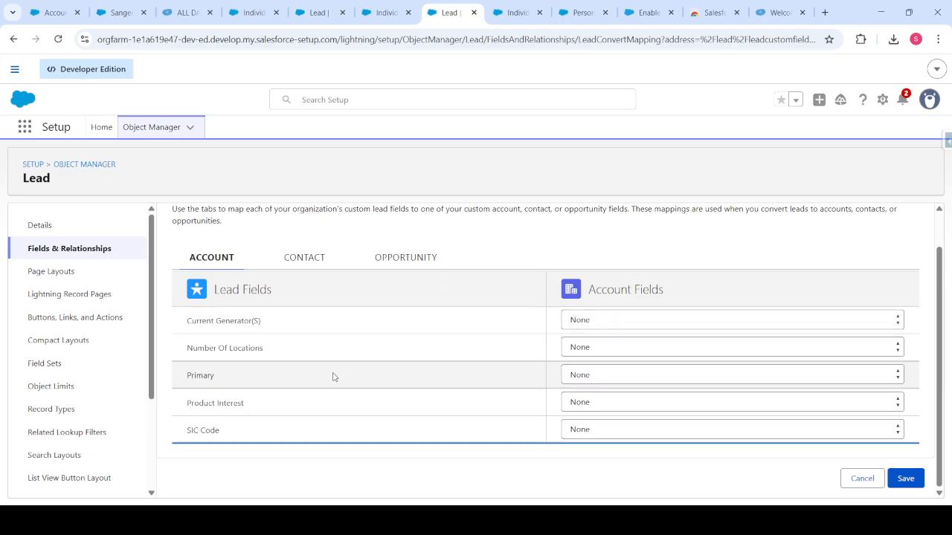
left_click(587, 351)
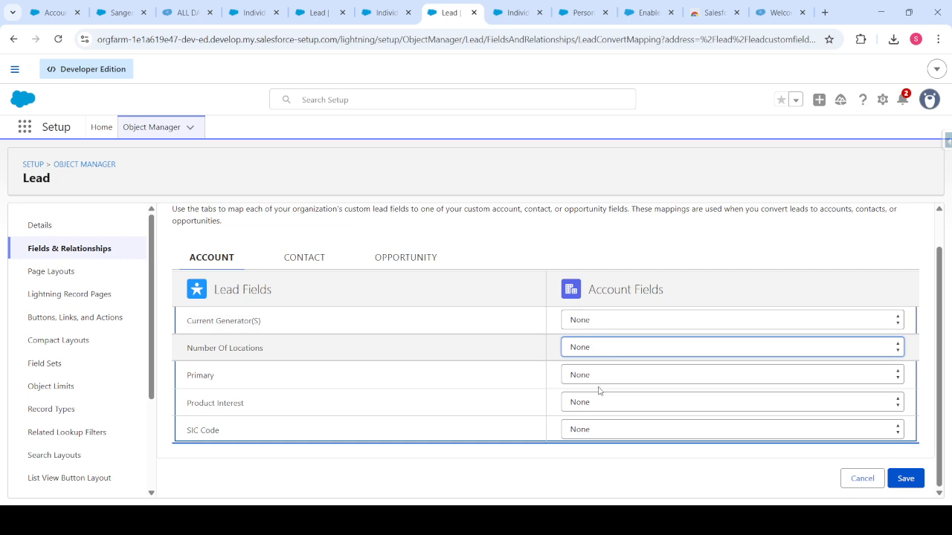
left_click(305, 258)
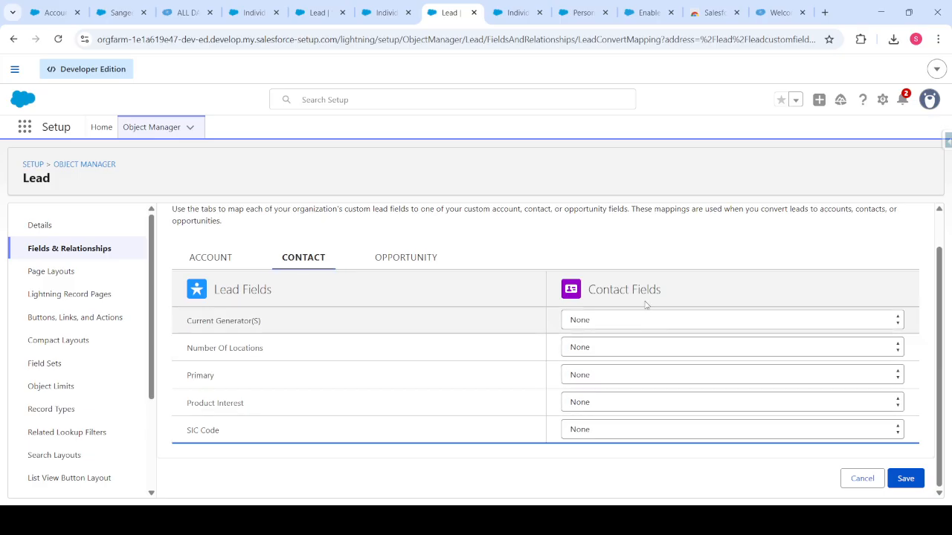
left_click(612, 321)
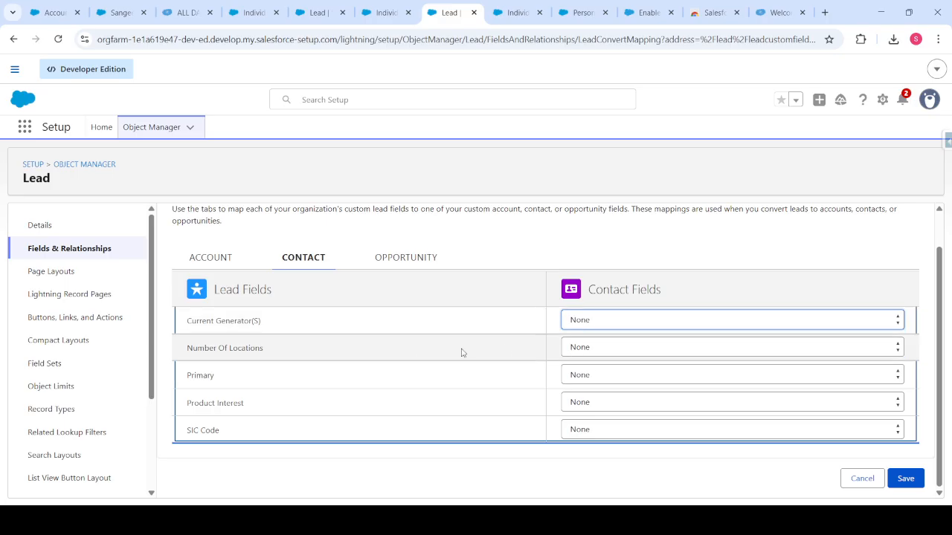
left_click(420, 359)
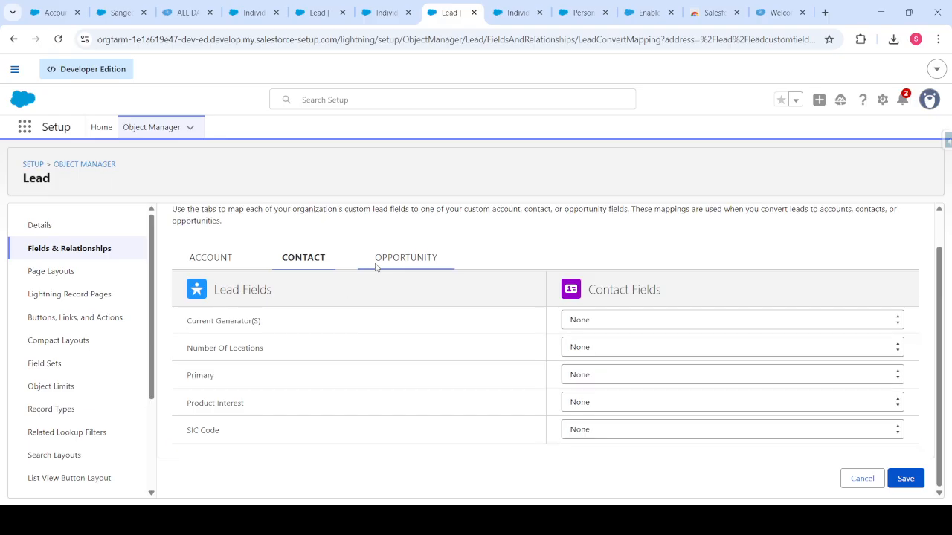
left_click(406, 268)
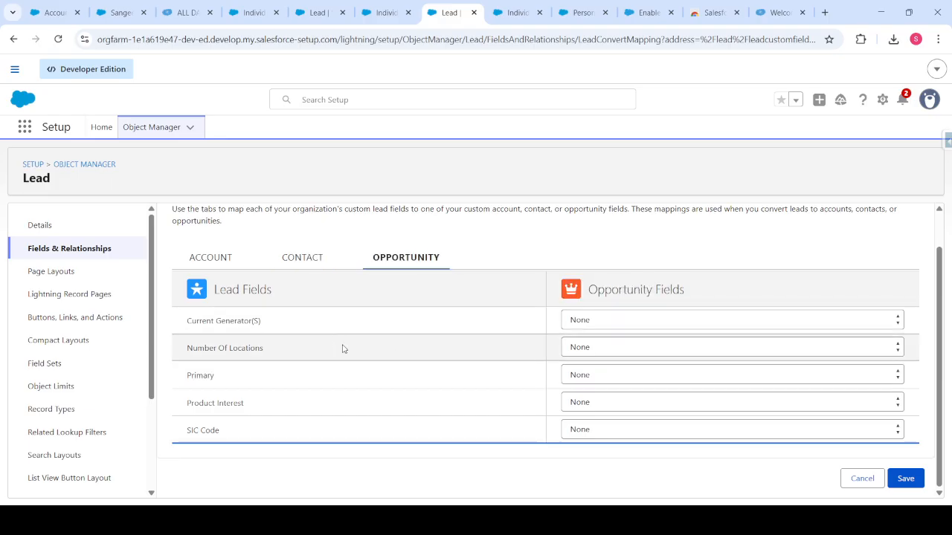
left_click(615, 327)
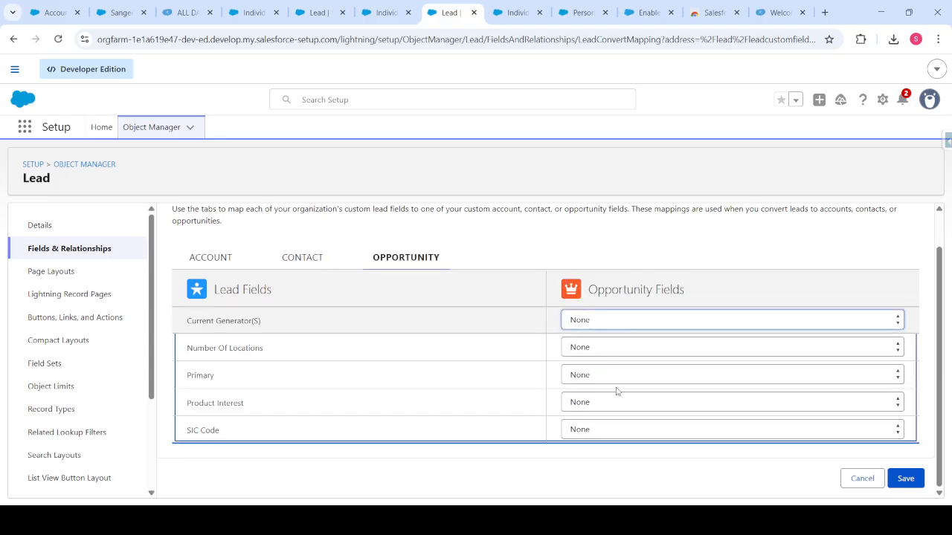
left_click(387, 357)
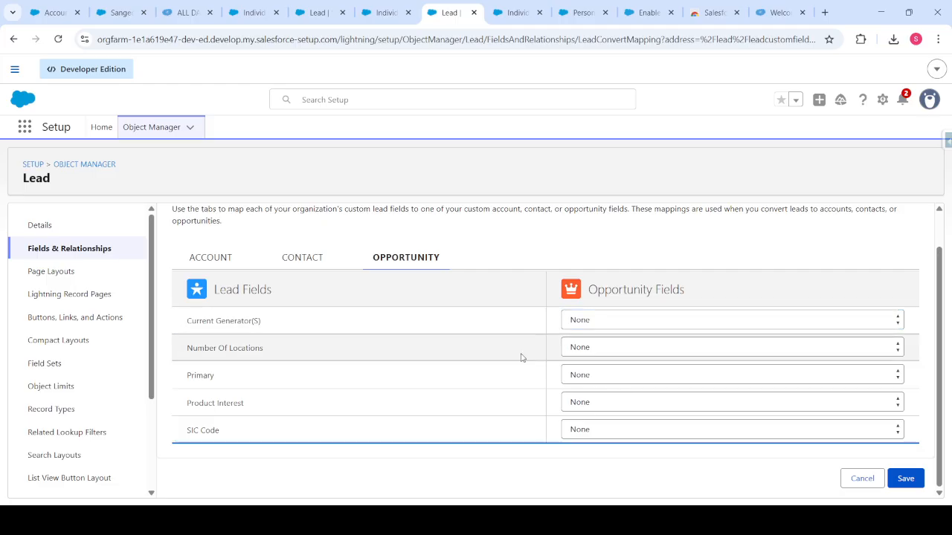
left_click(600, 346)
left_click(594, 392)
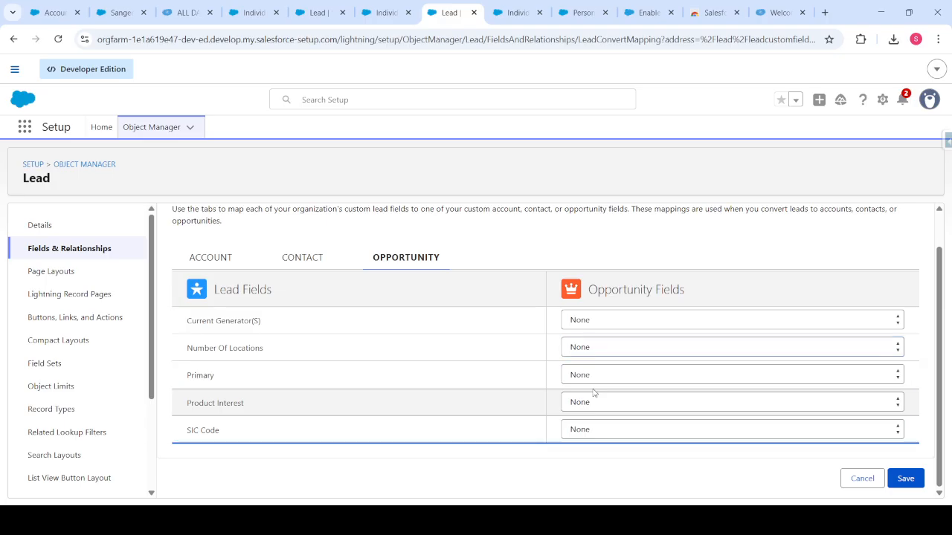
left_click(595, 403)
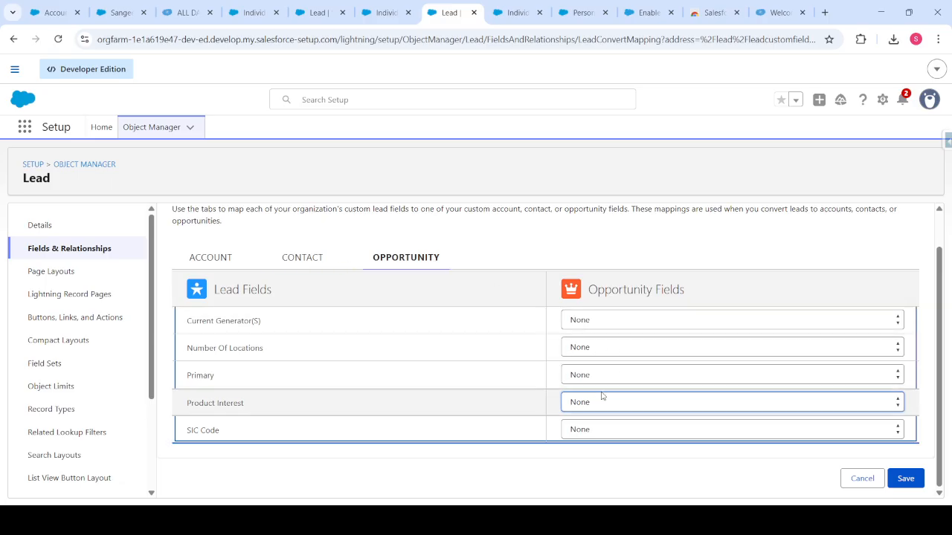
left_click(226, 272)
left_click(302, 264)
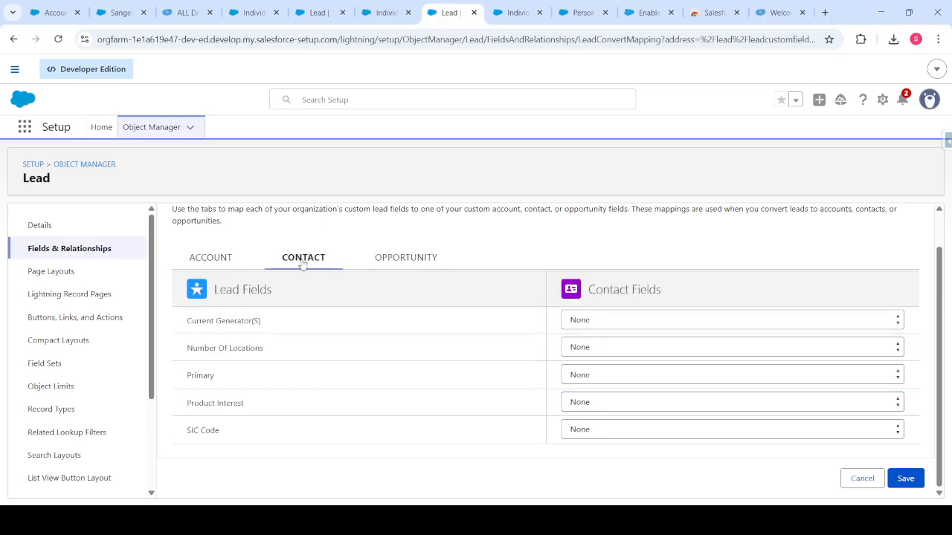
Review the Opportunity, Contact and Account mappings, ending on Account with every field still None.
left_click(383, 258)
scroll(424, 362, "up", 1)
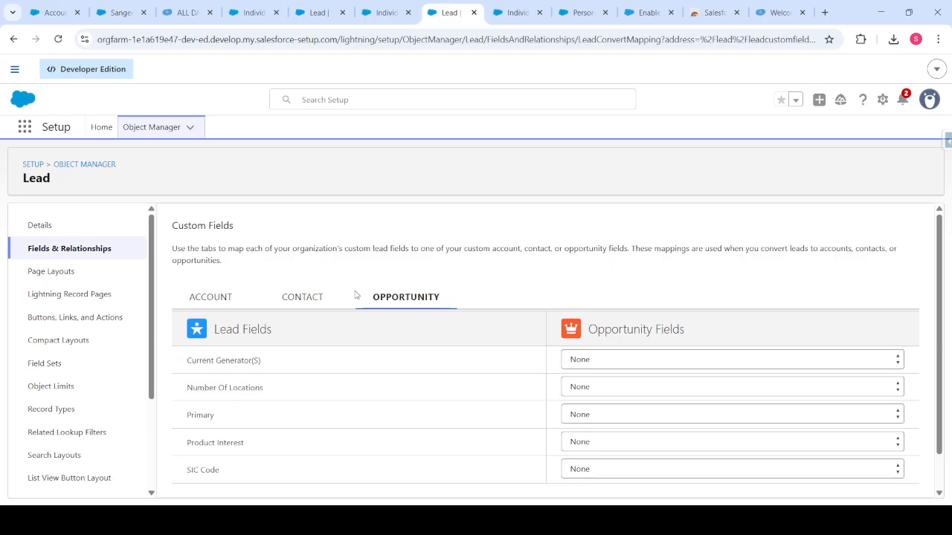
left_click(286, 283)
left_click(226, 298)
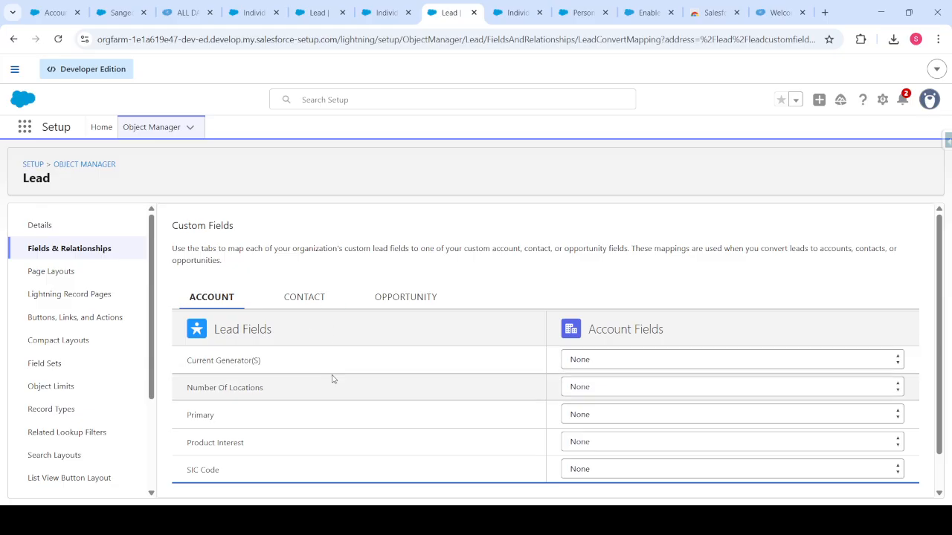
scroll(364, 397, "down", 1)
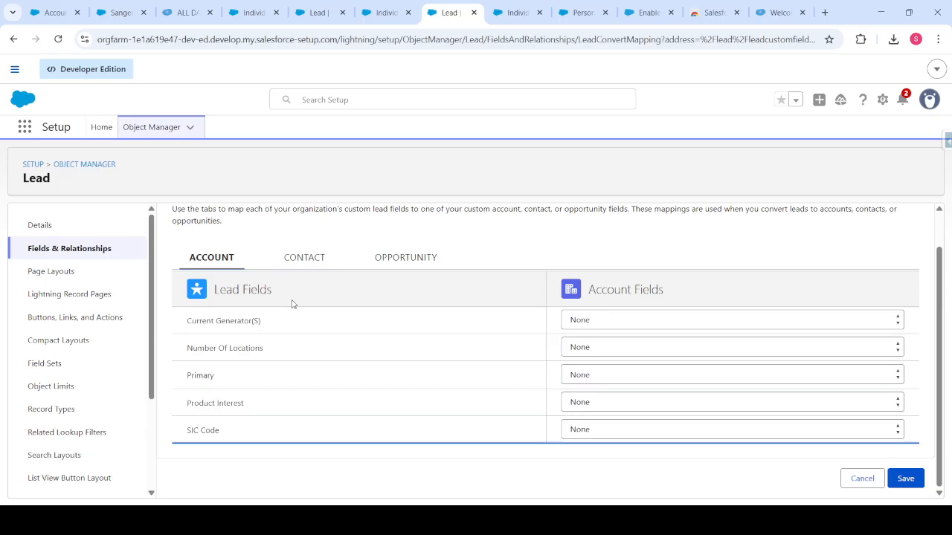
scroll(382, 414, "up", 1)
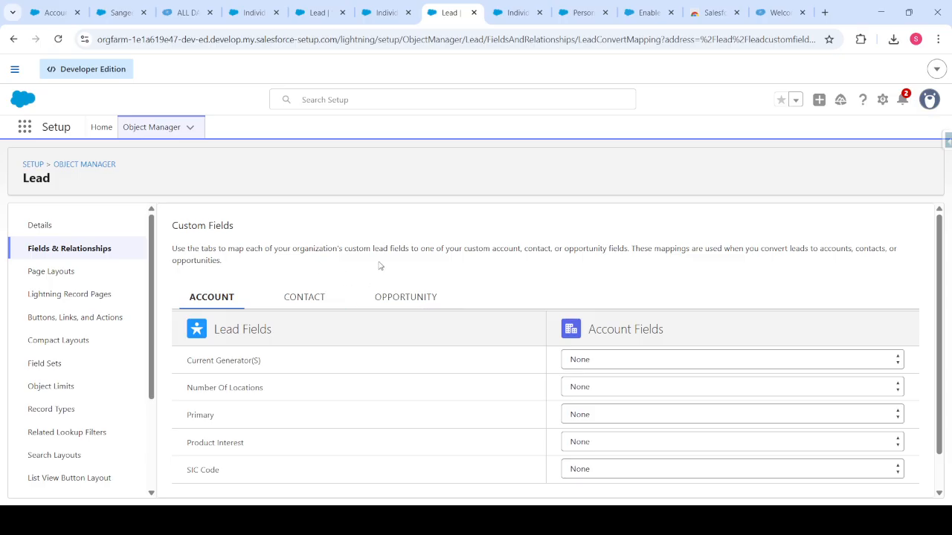
Return to the Lead object's Fields & Relationships list.
left_click(83, 253)
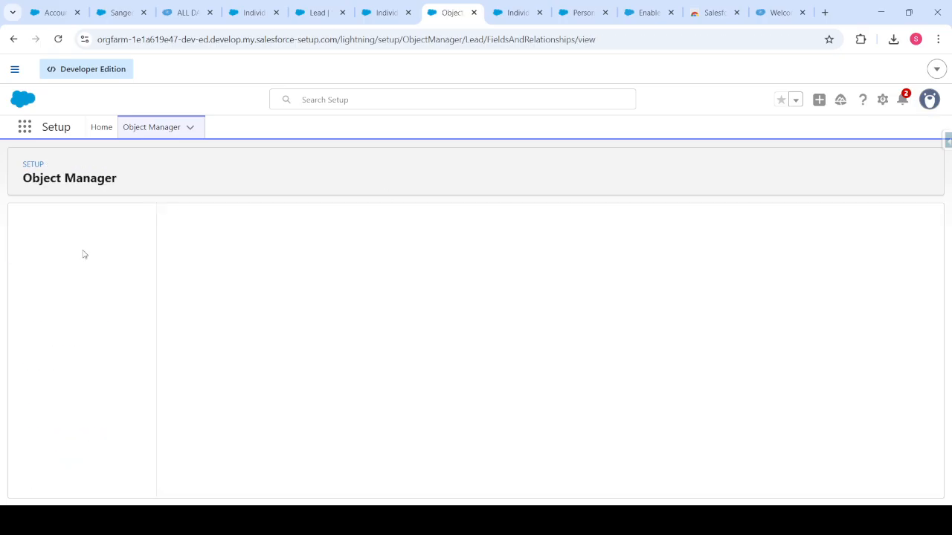